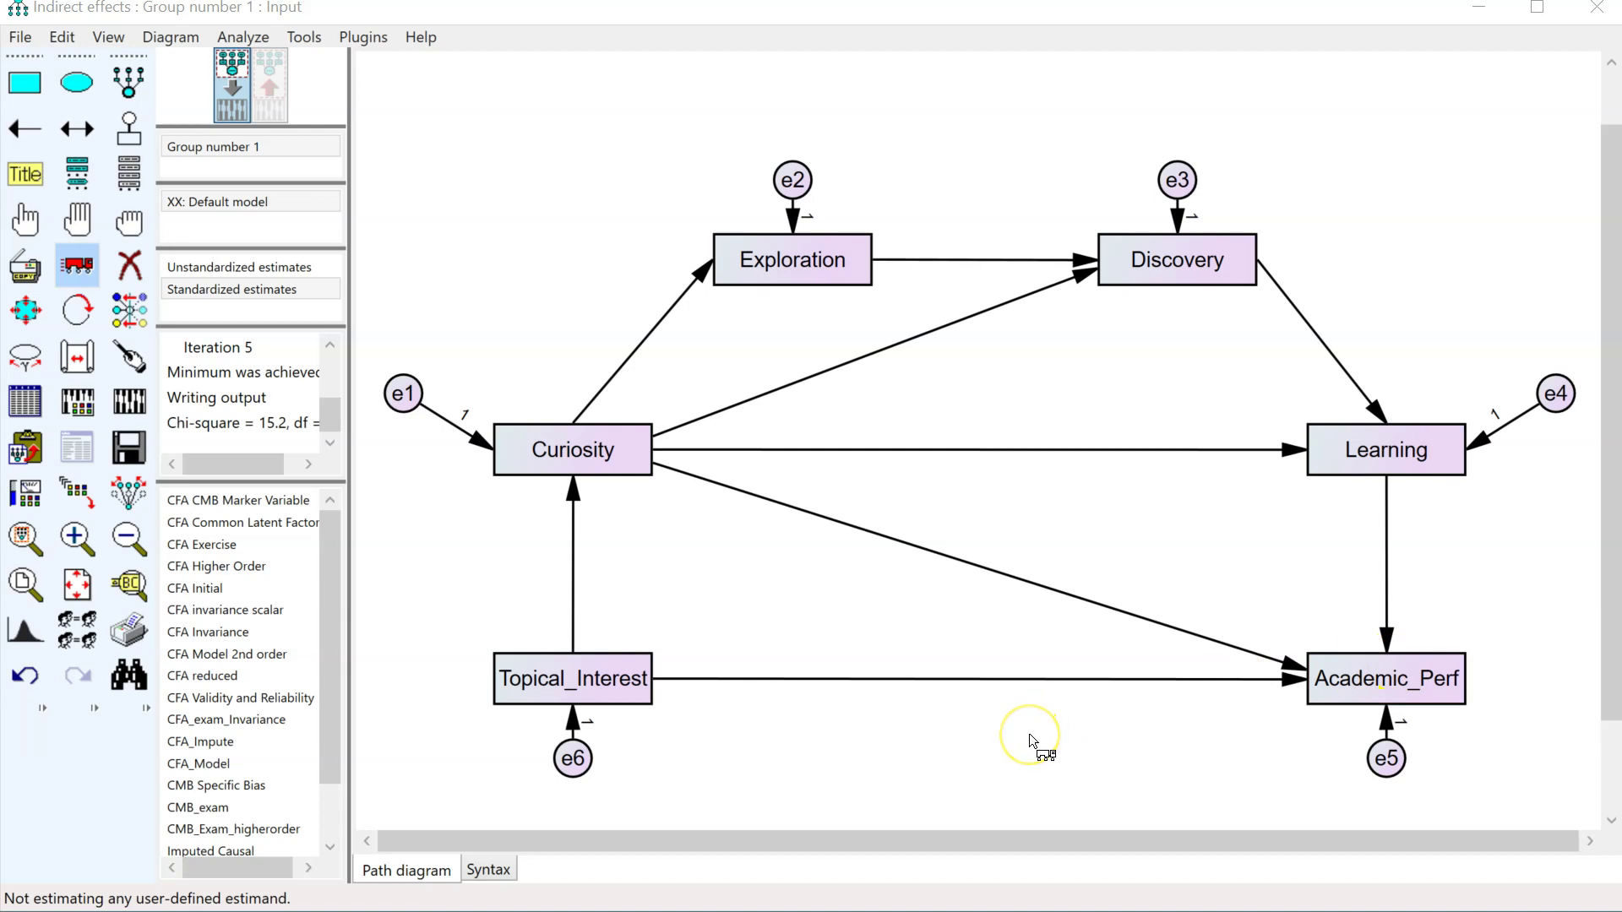
- Load the SerialMediation.AmosEstimandVB file as the model's user-defined estimand
click(73, 256)
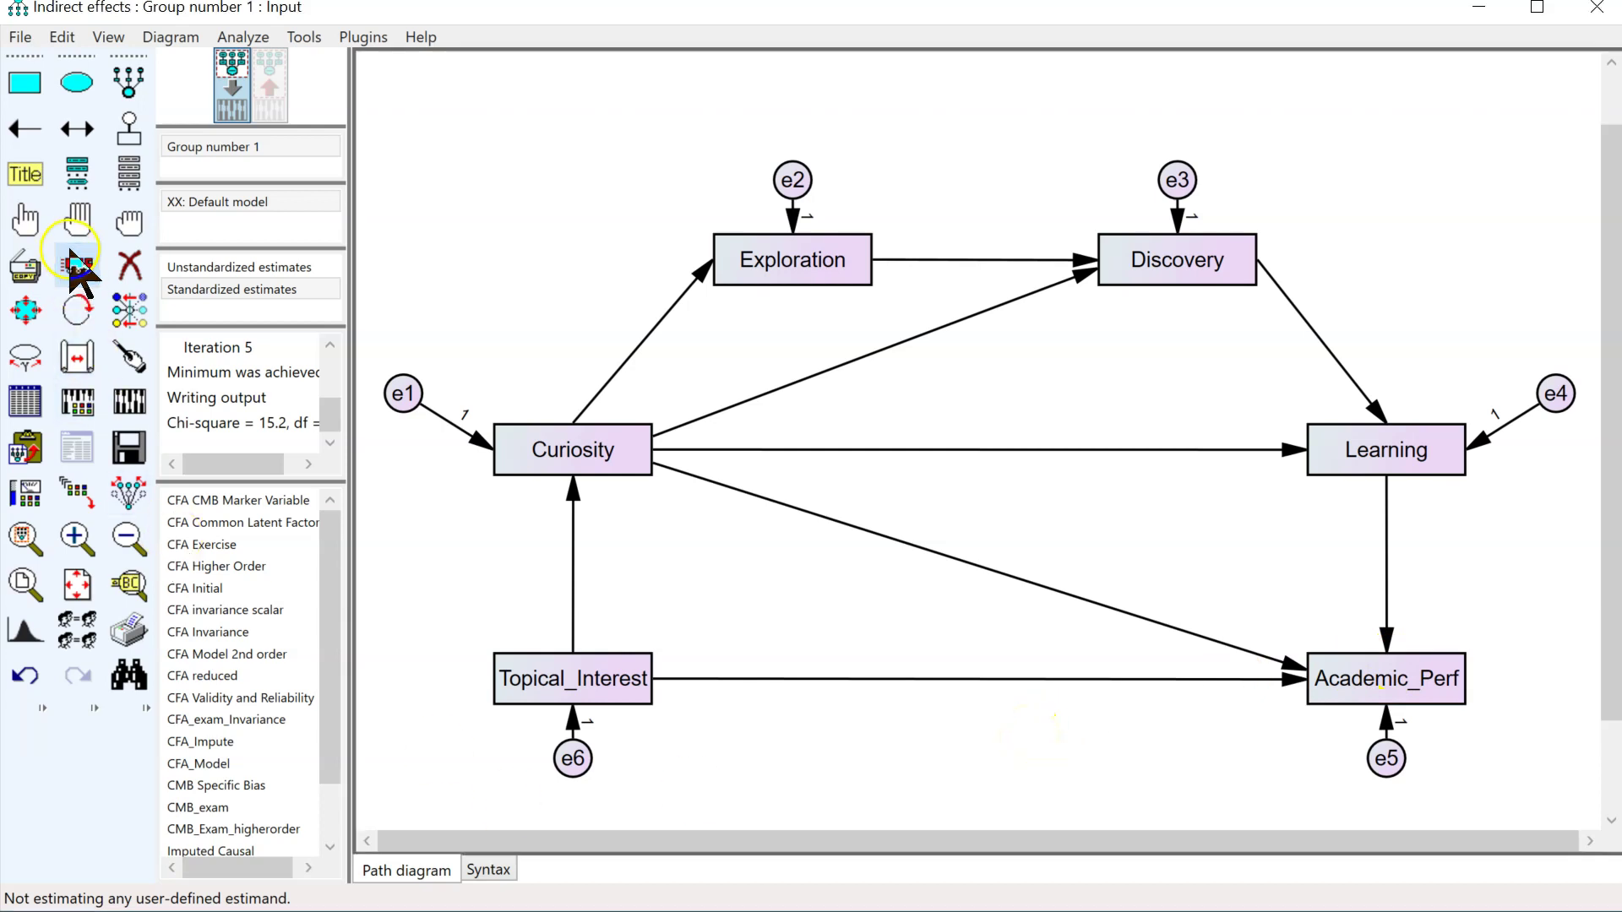
click(65, 901)
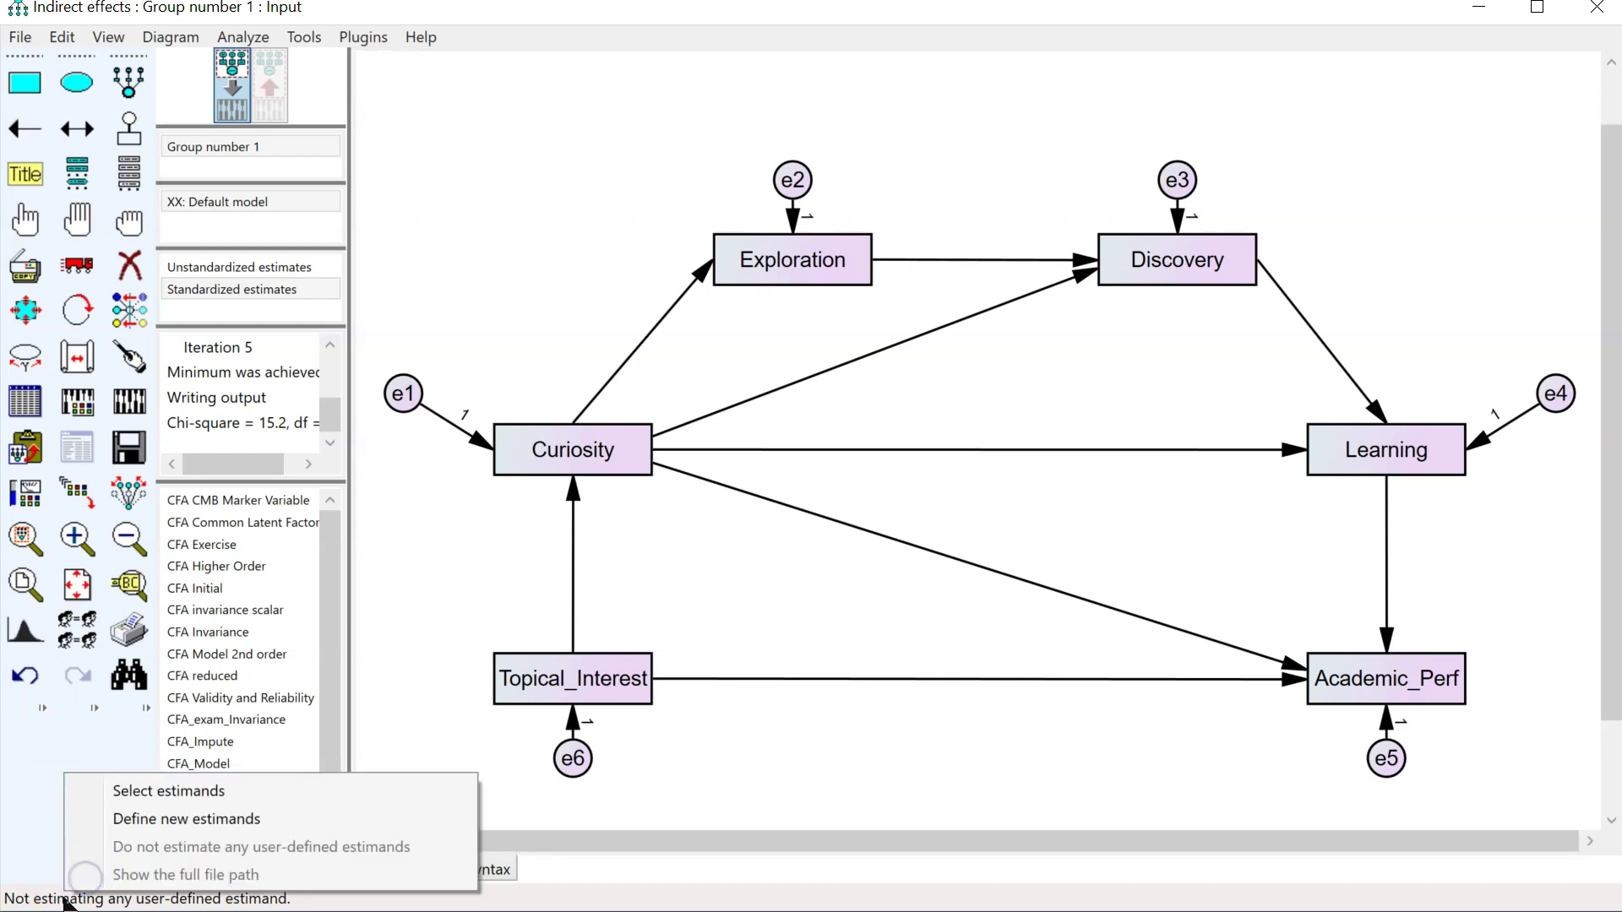
click(181, 792)
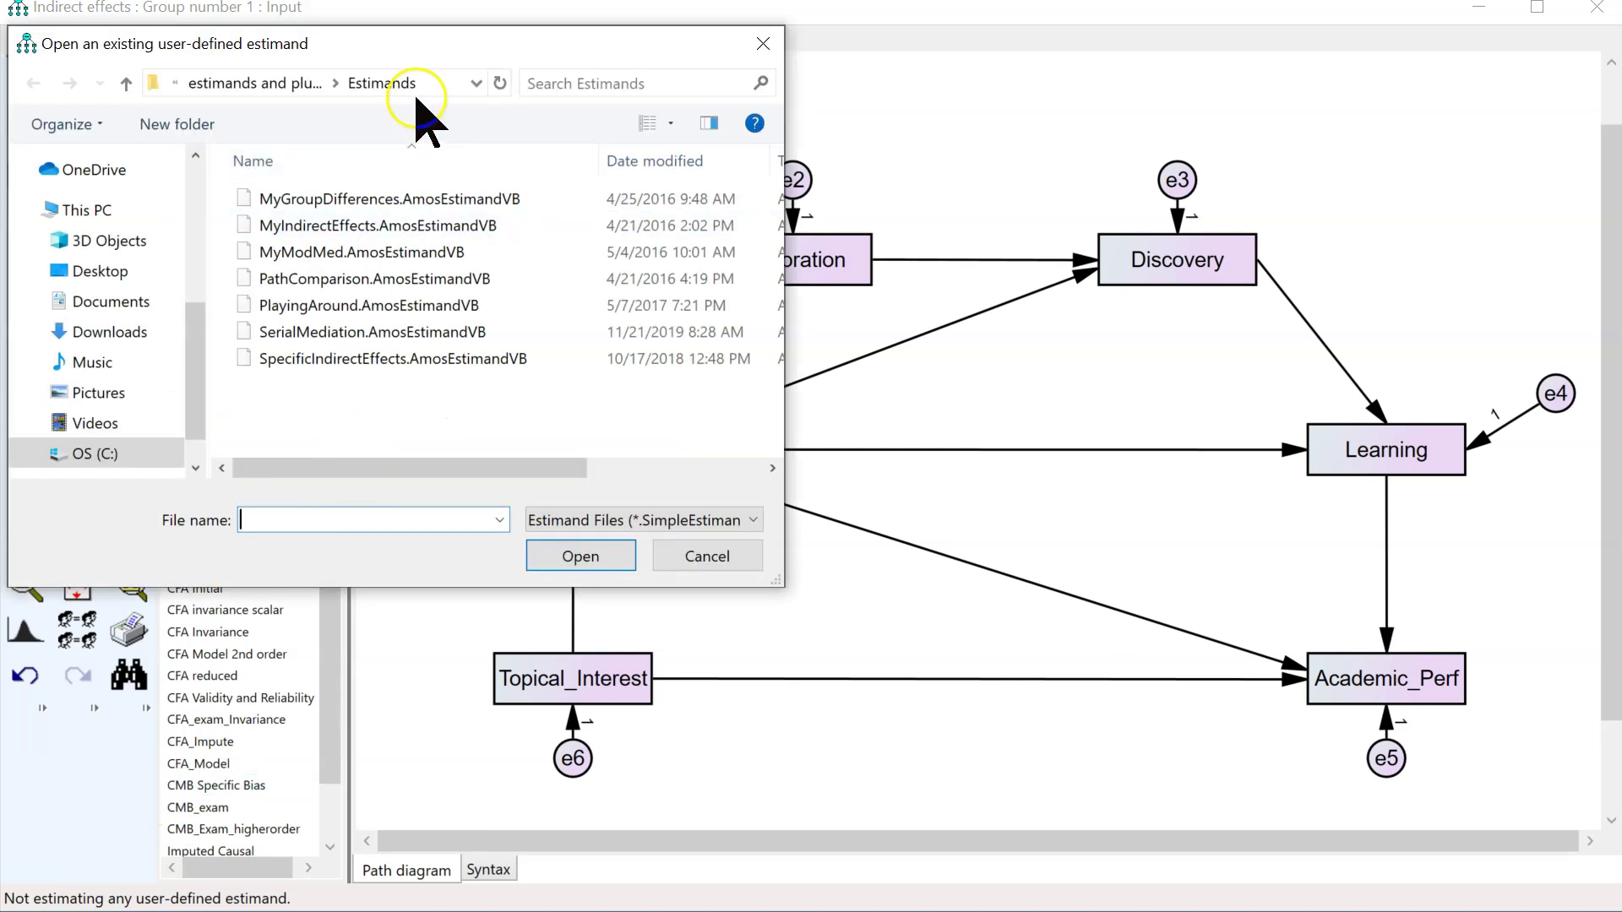
click(393, 334)
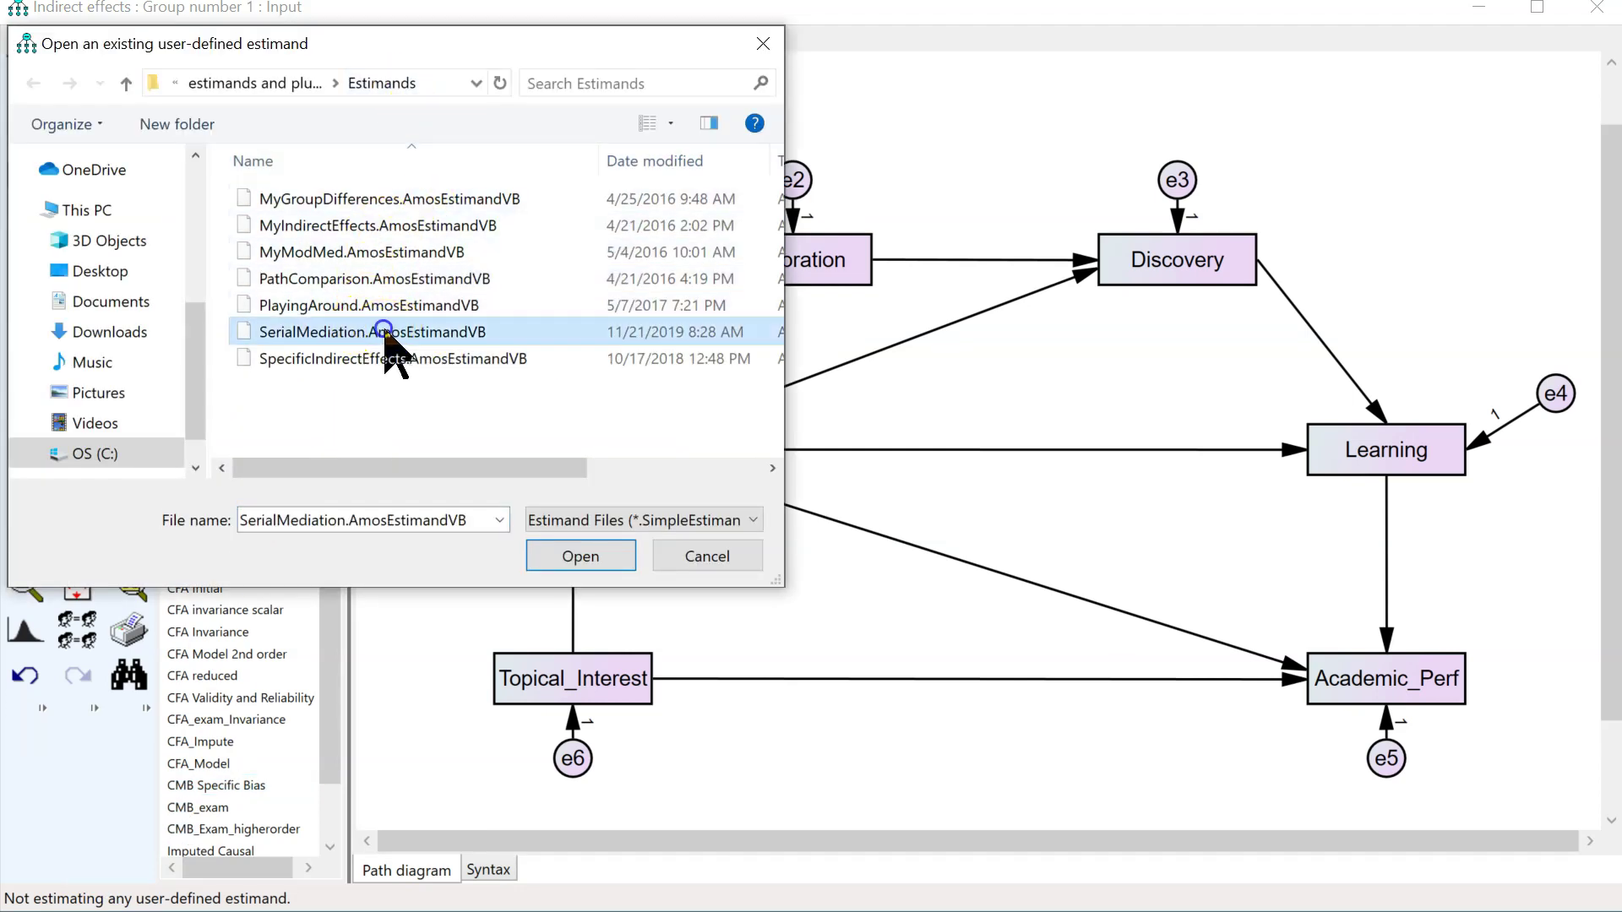
click(355, 336)
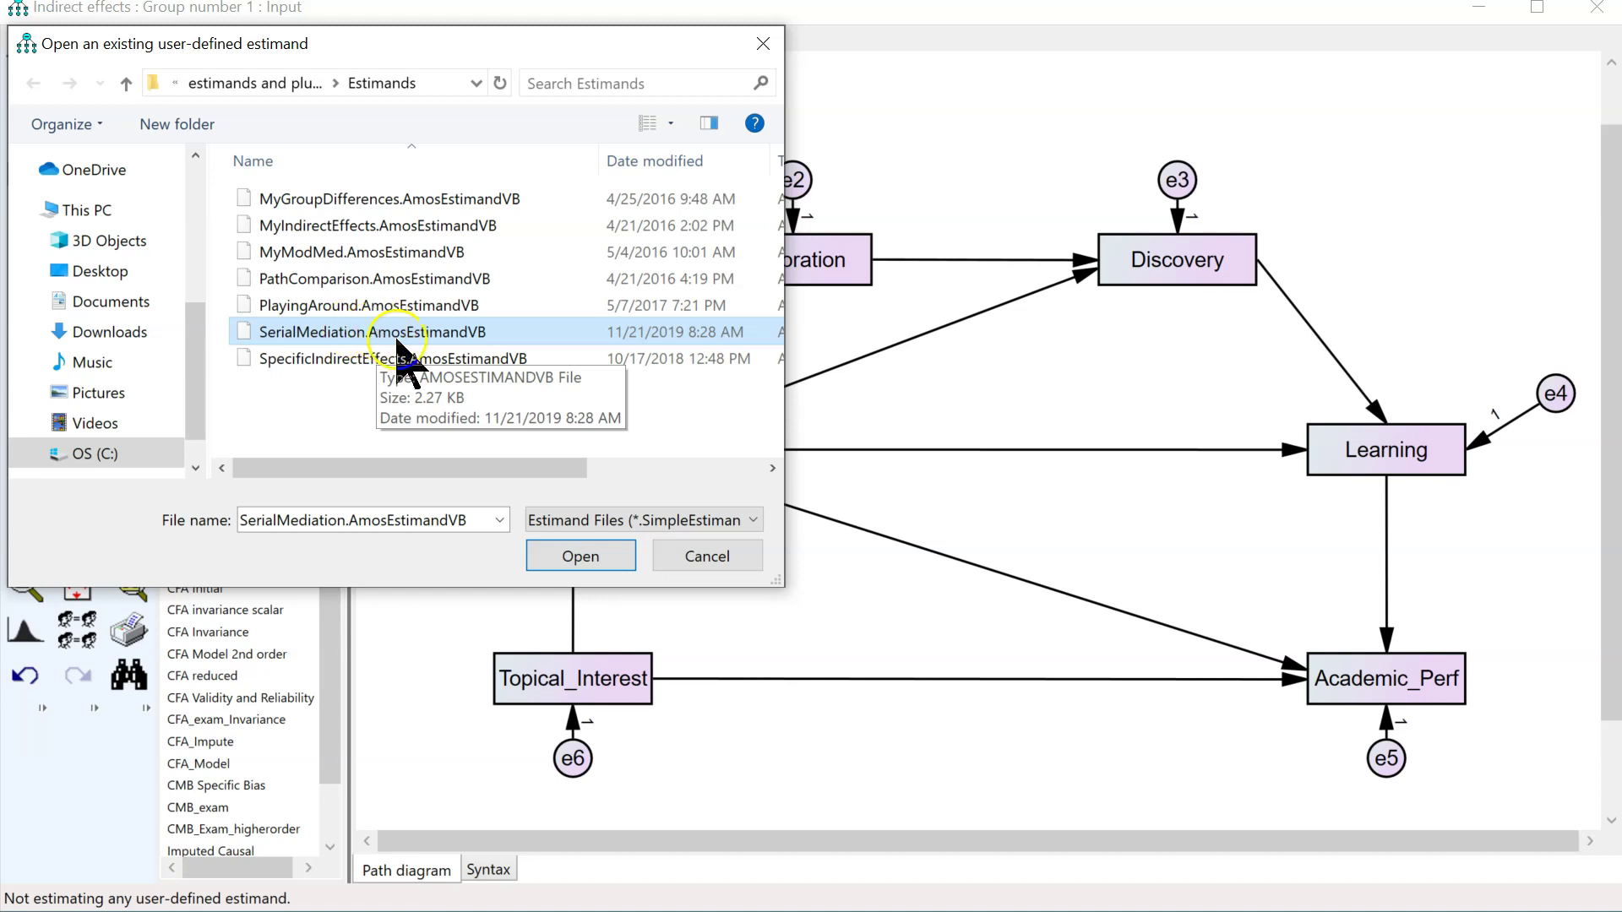
click(551, 551)
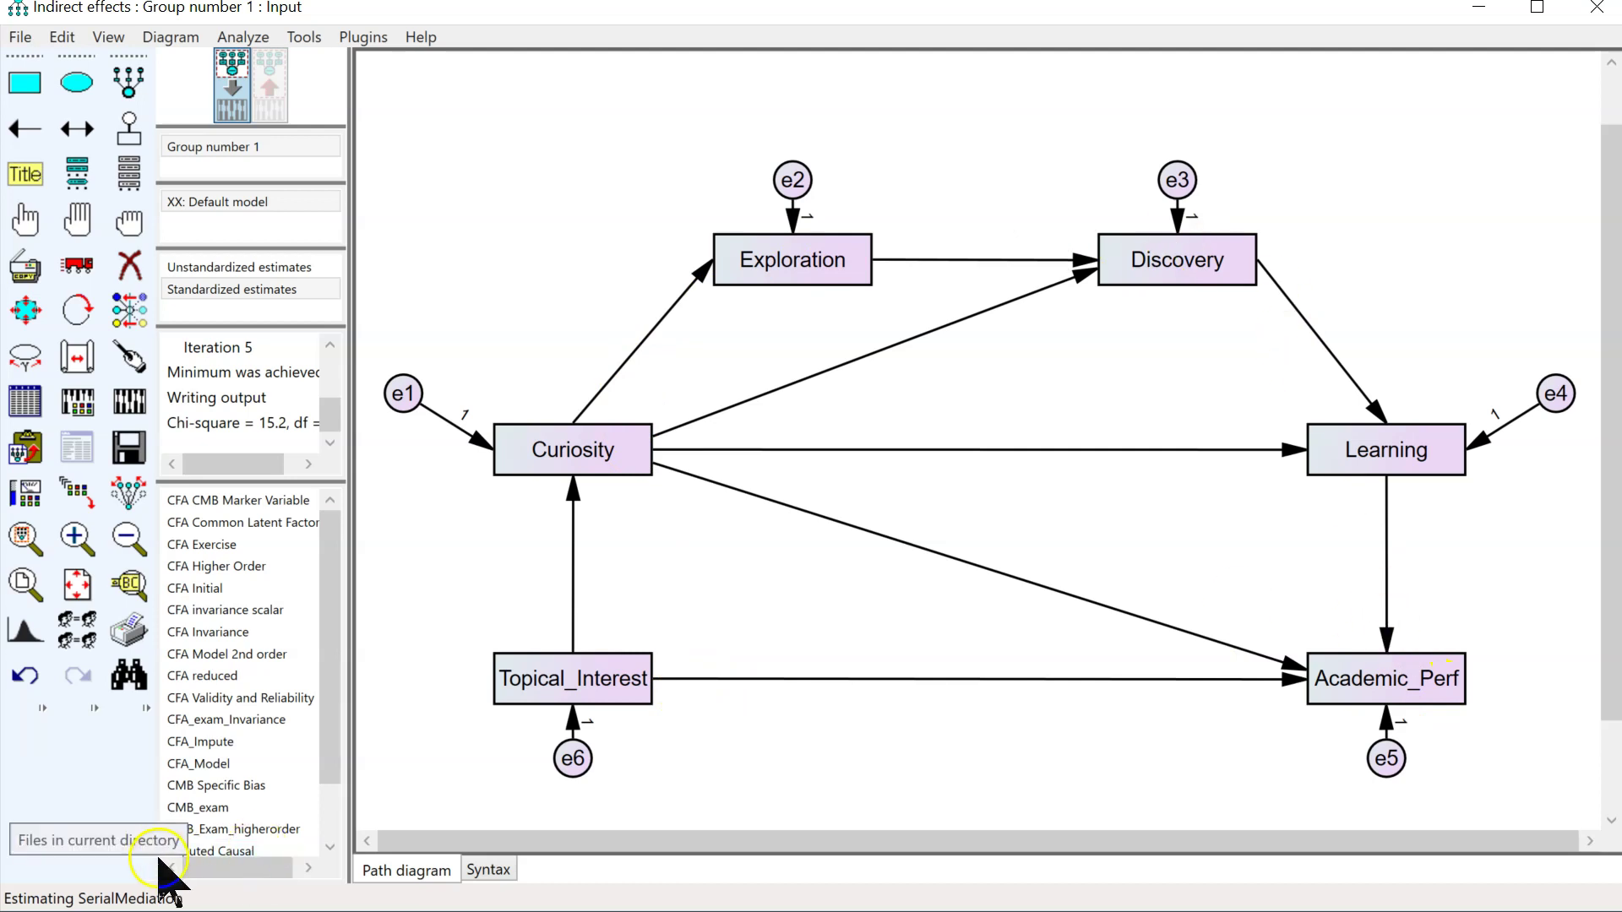
- Open the SerialMediation estimand code, with the editor moved up-left and enlarged to show End Class
right_click(97, 900)
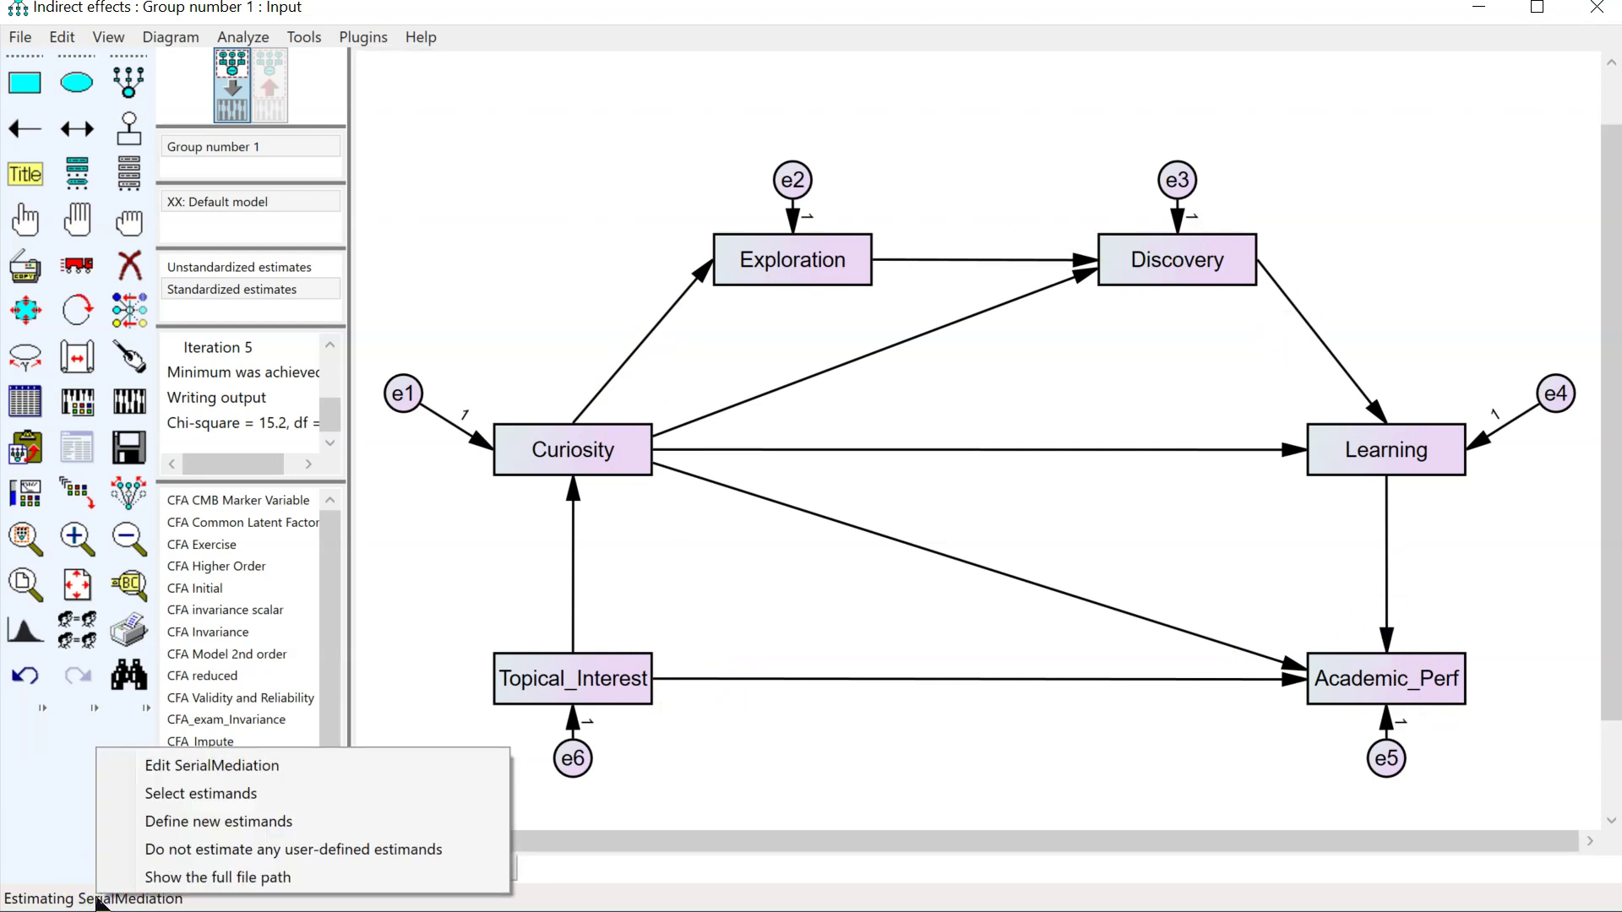
click(236, 769)
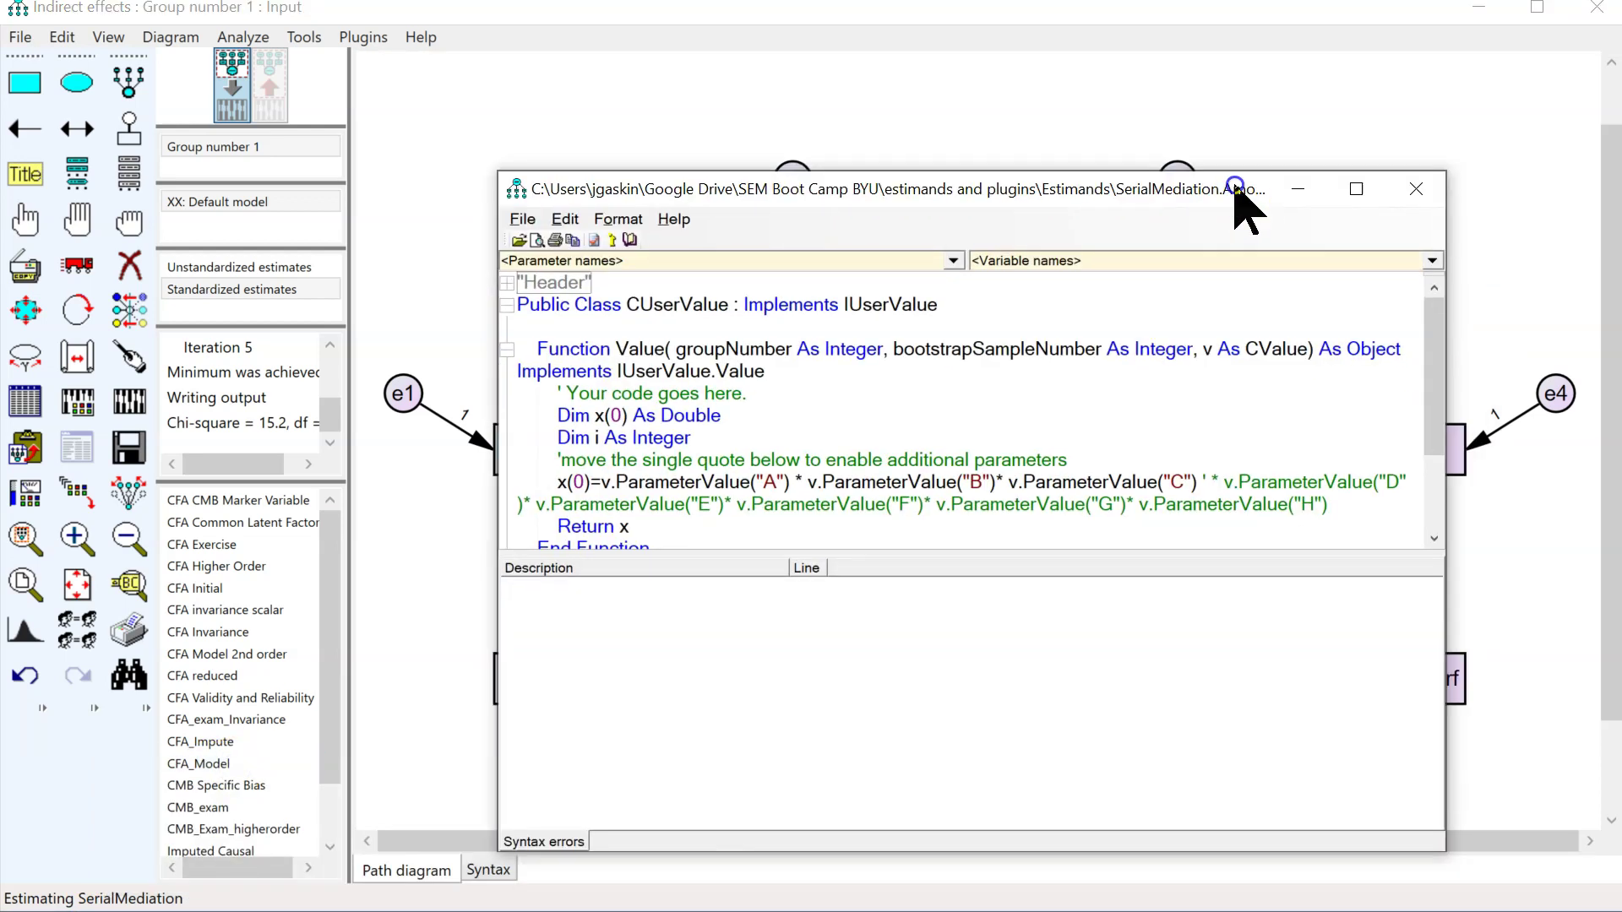
drag(1235, 188, 1185, 89)
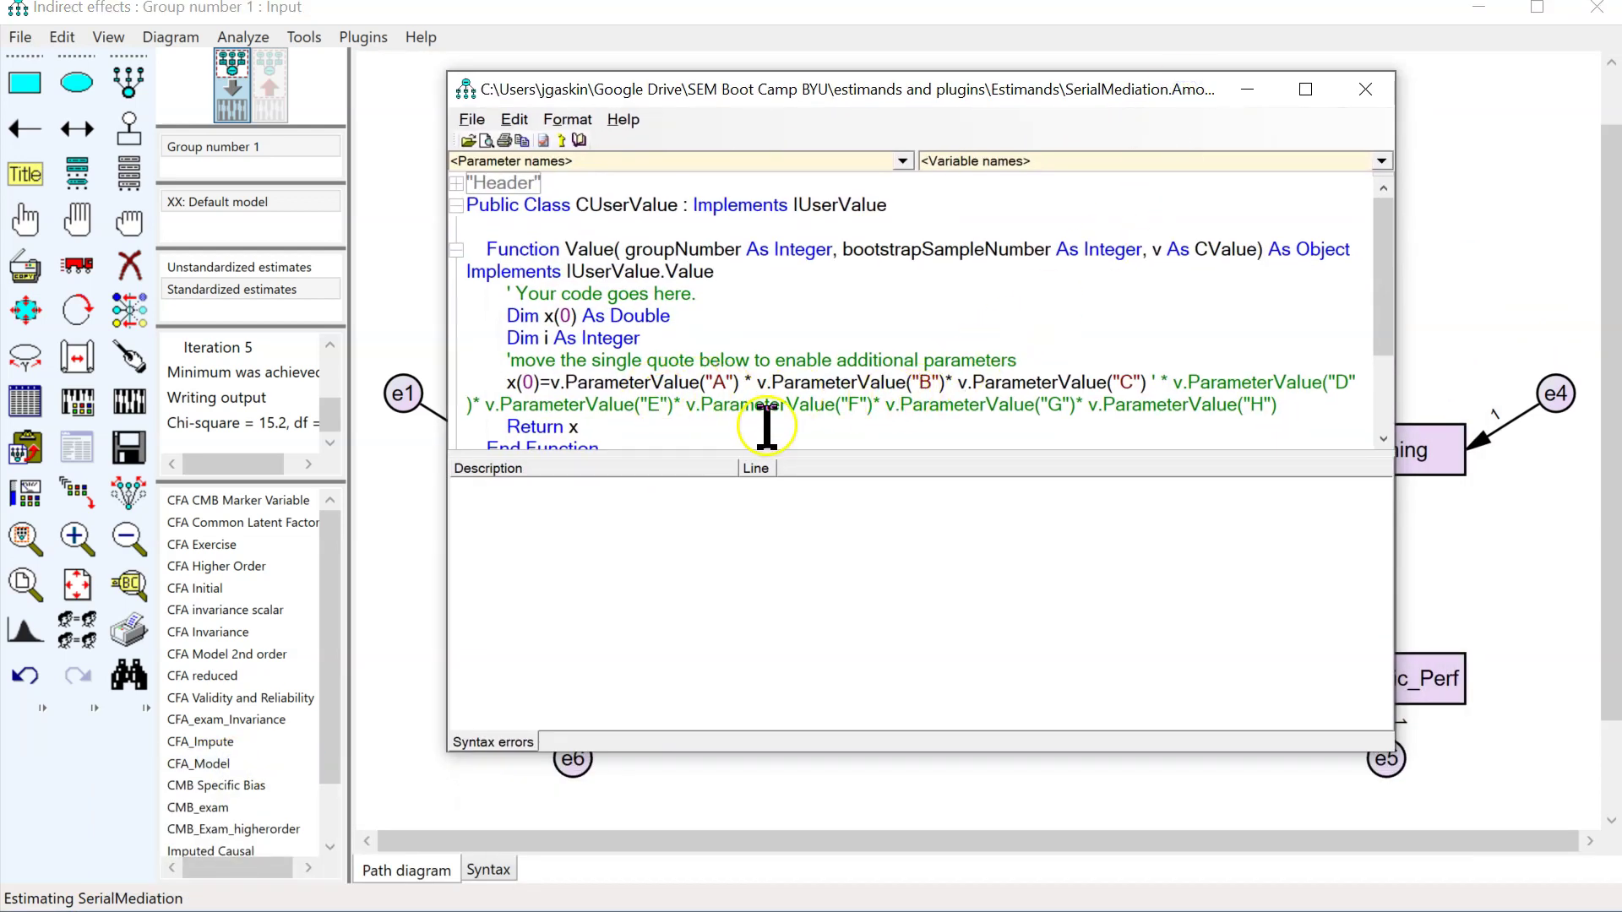
drag(833, 454, 849, 579)
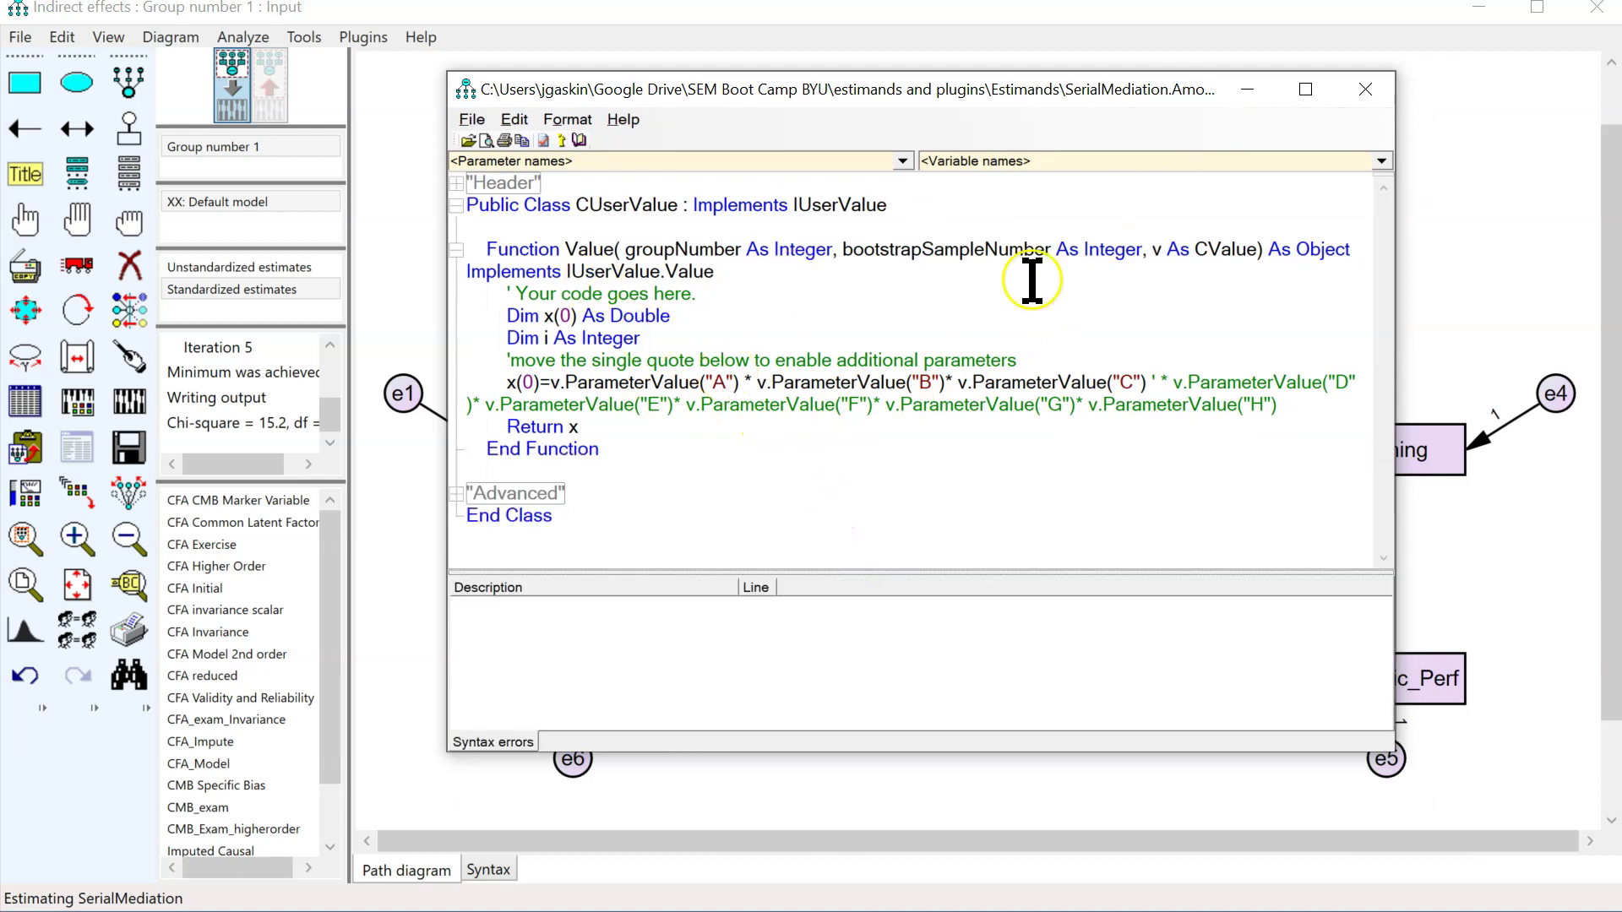
- Highlight the x(0) product formula, parameters A and B, and the single-quote comment
click(646, 338)
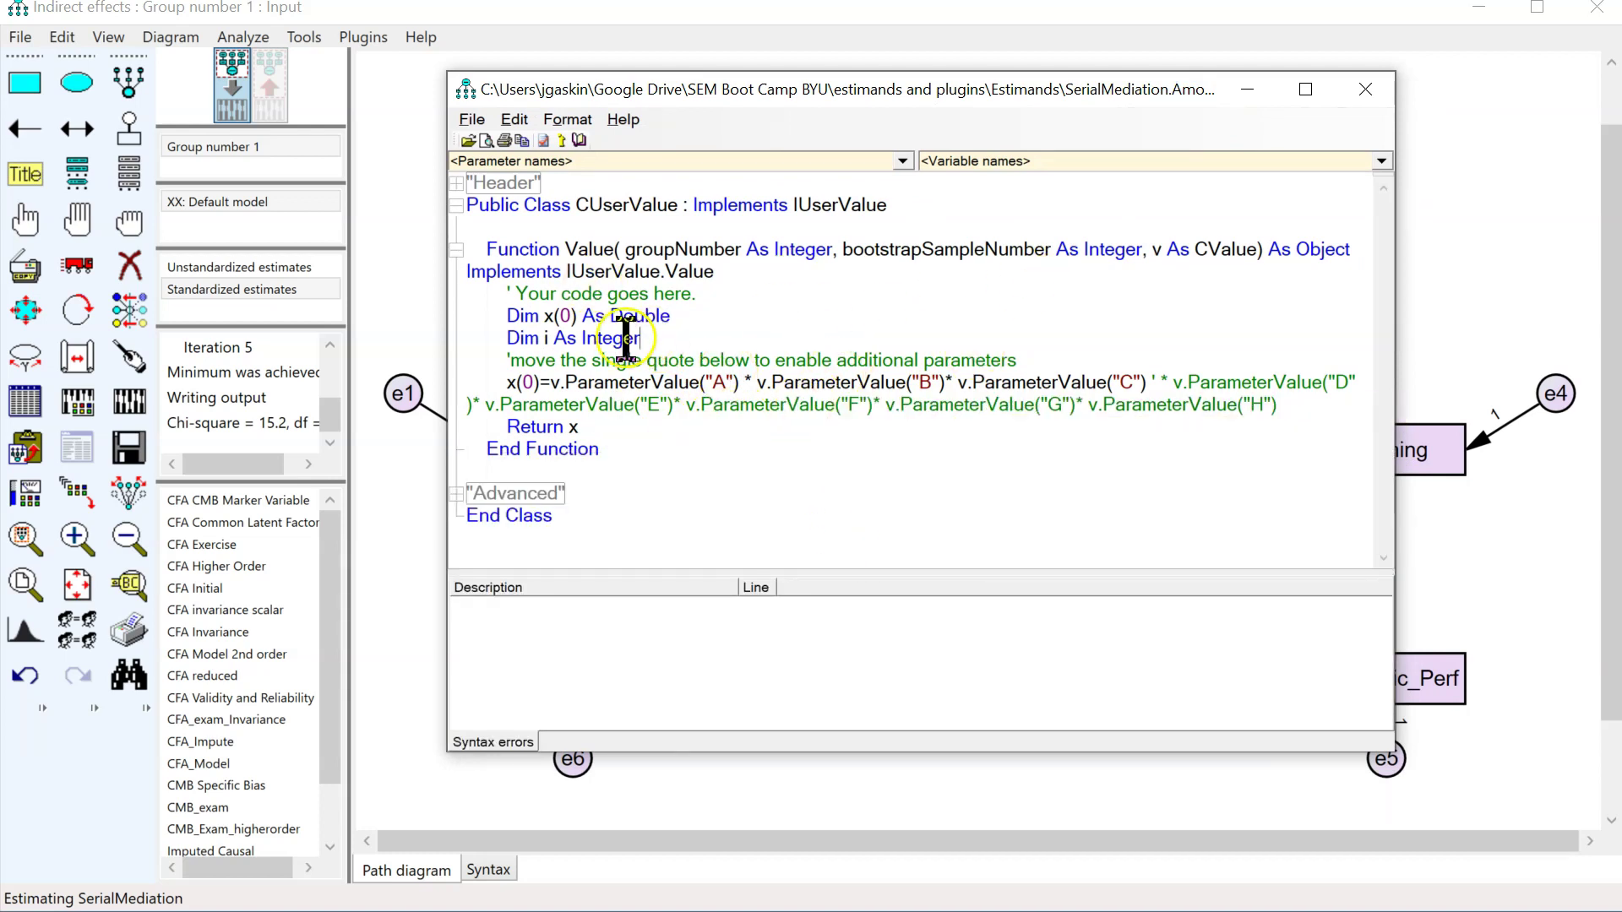
drag(508, 382, 1275, 410)
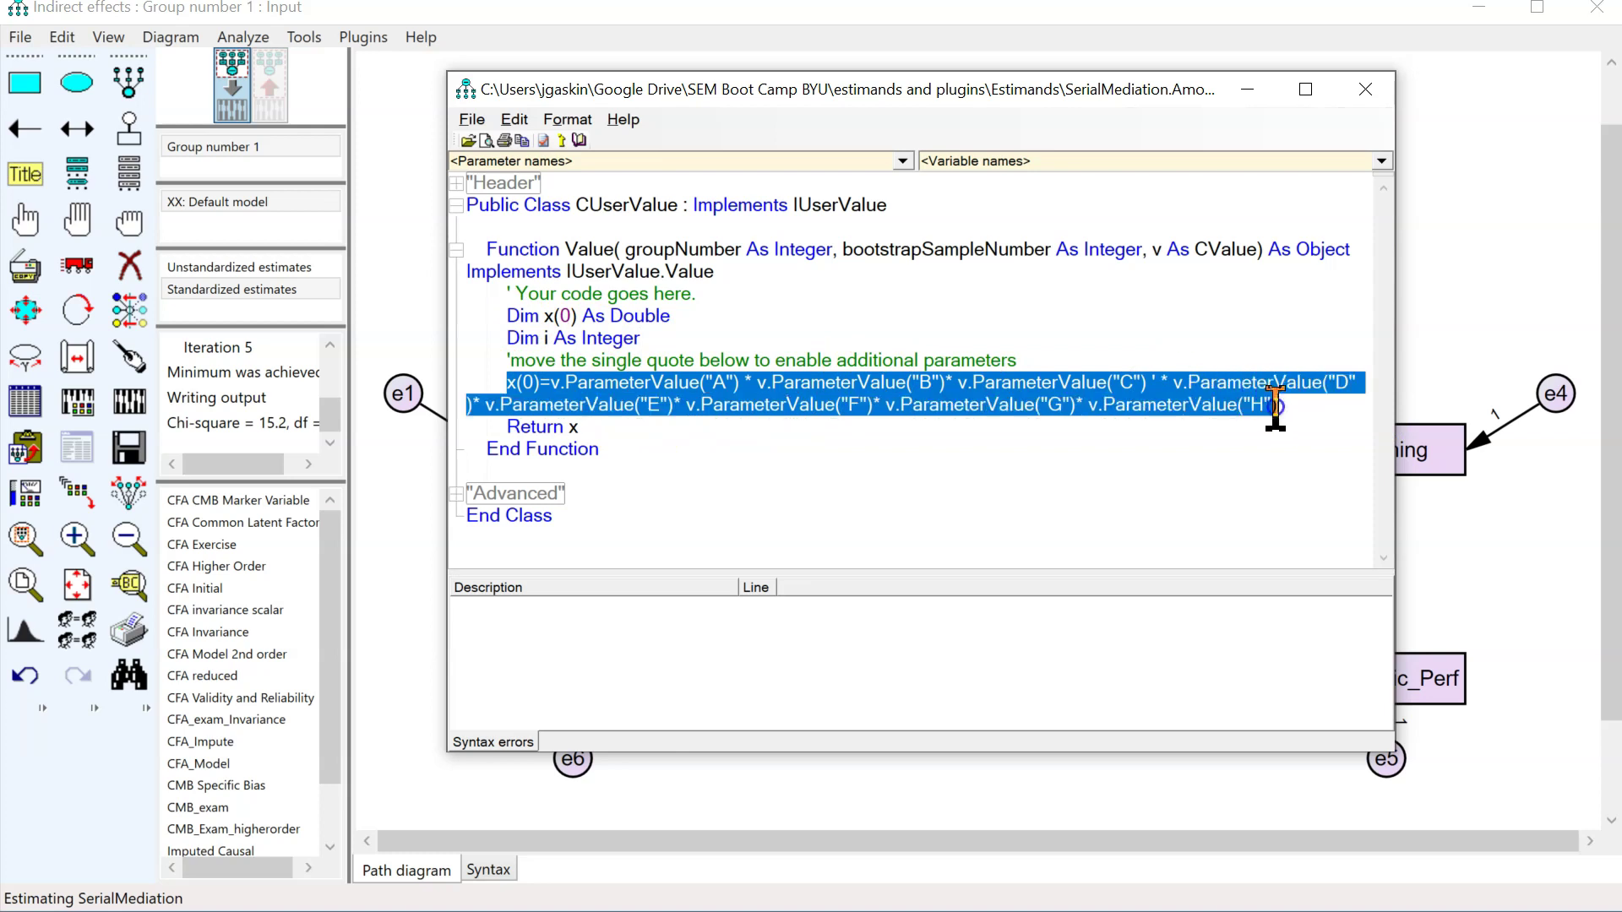
click(693, 405)
click(728, 378)
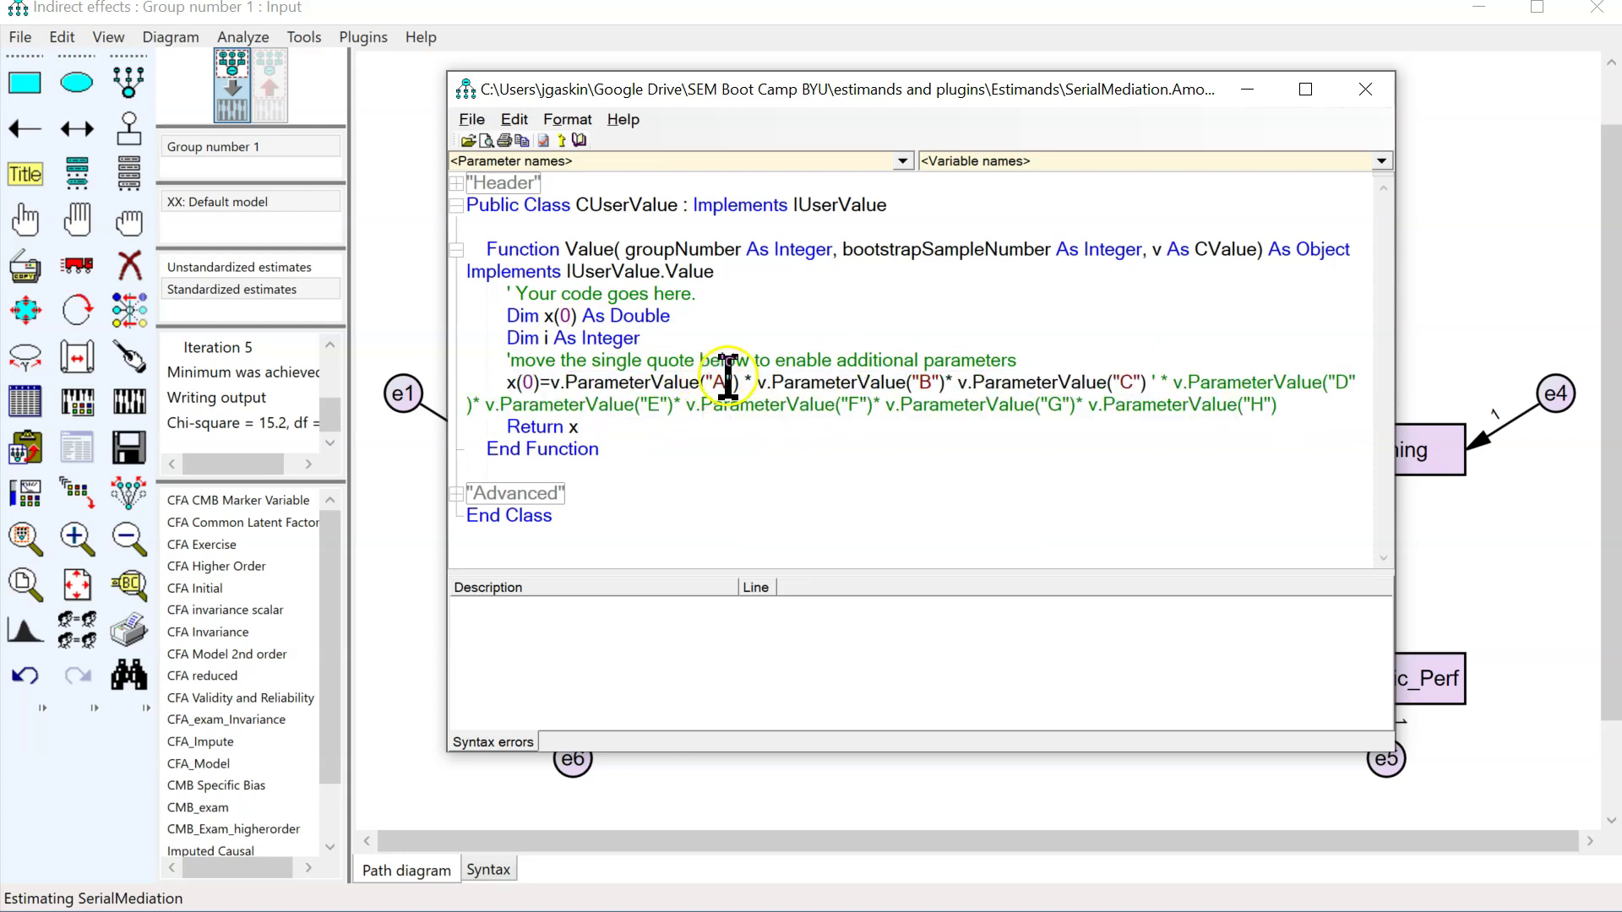
double_click(720, 382)
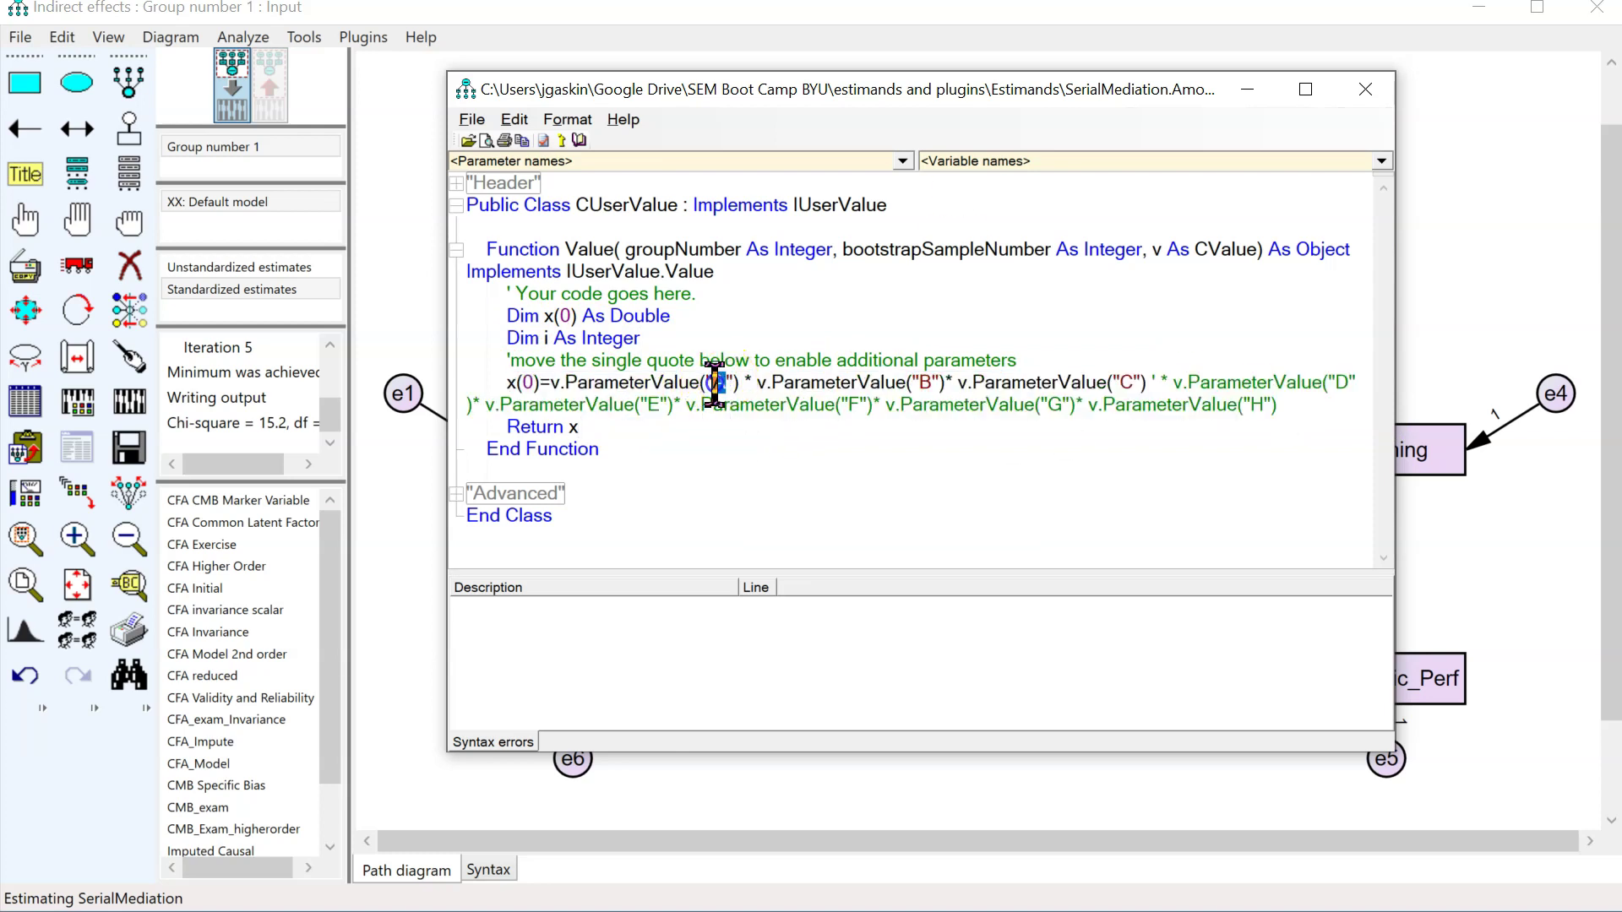
double_click(926, 383)
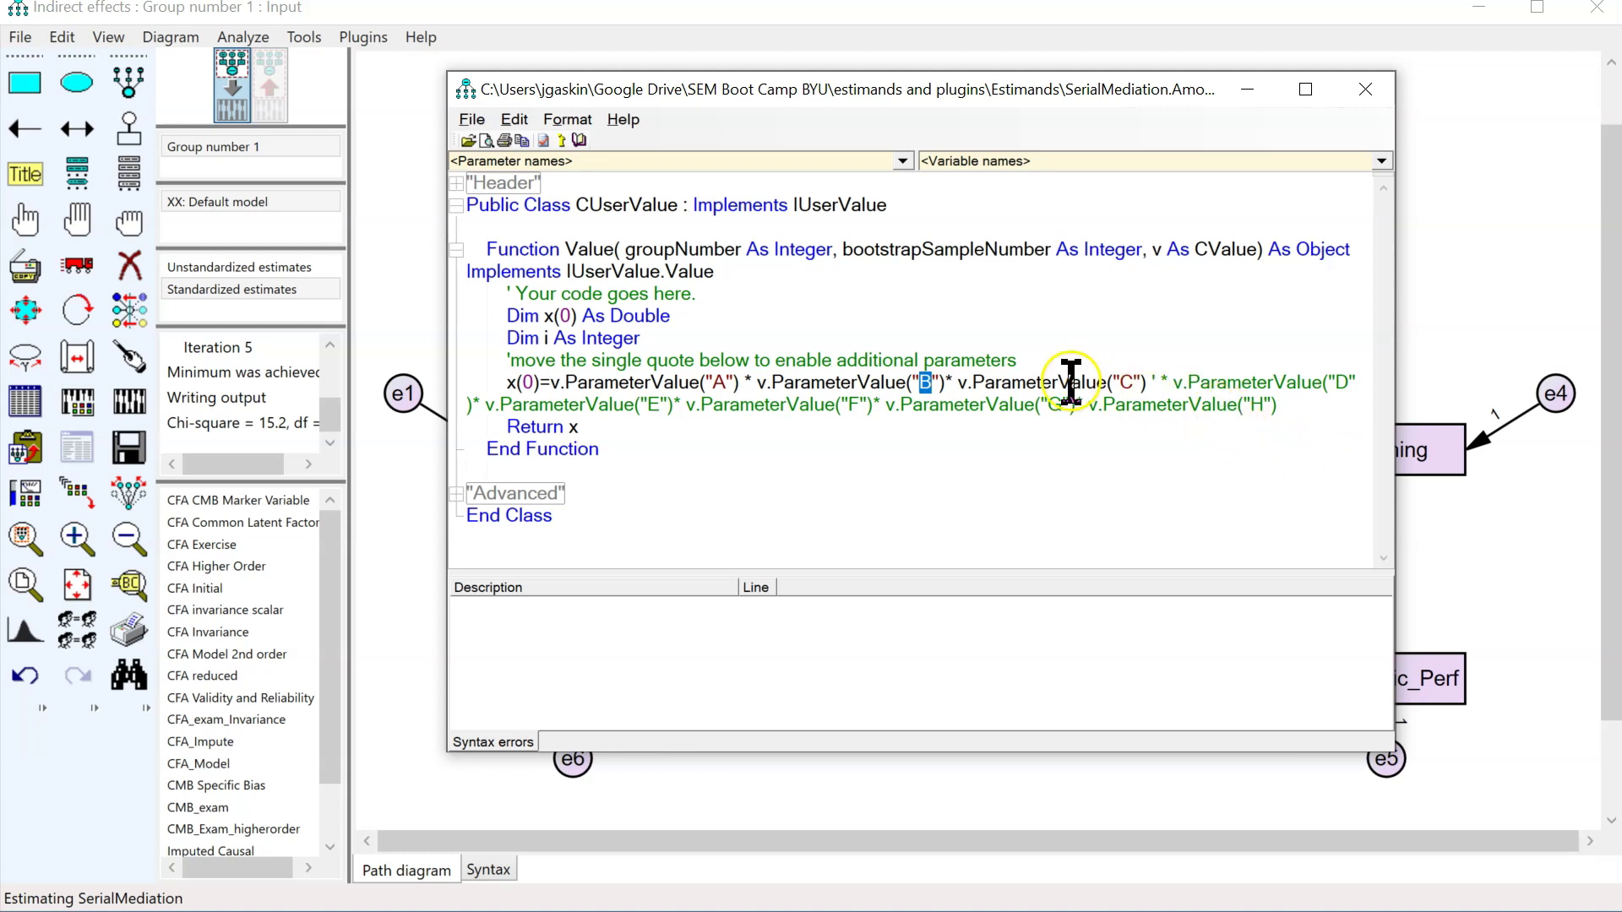
drag(1017, 360, 482, 358)
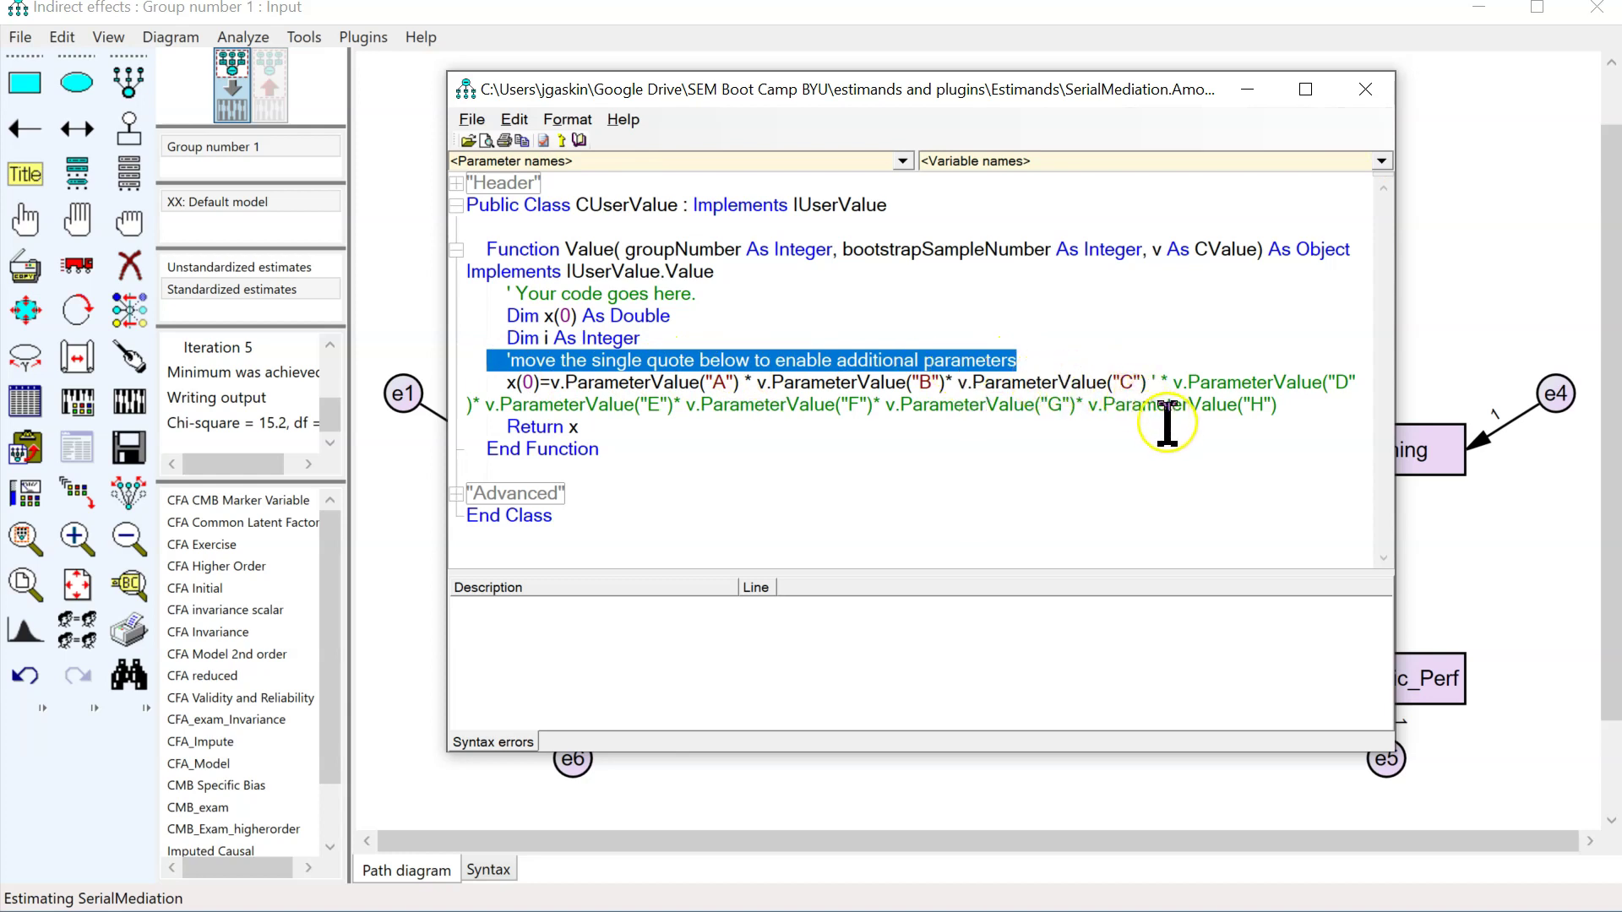
- Remove the quote after C so the formula multiplies parameters A through E, adding a quote after E
click(1159, 382)
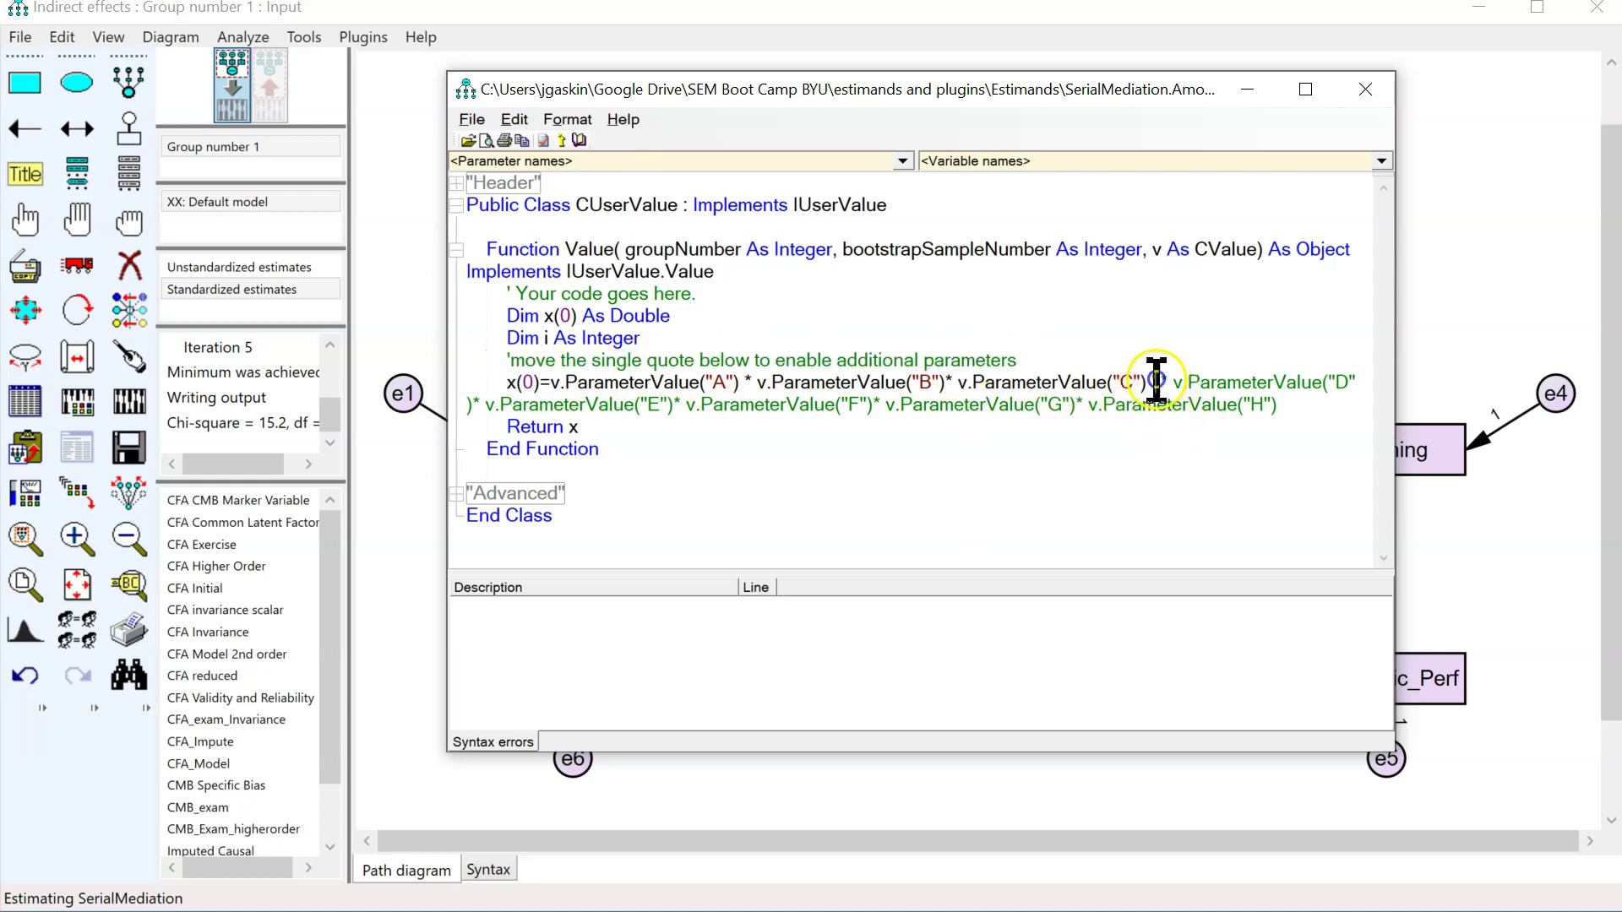
key(BackSpace)
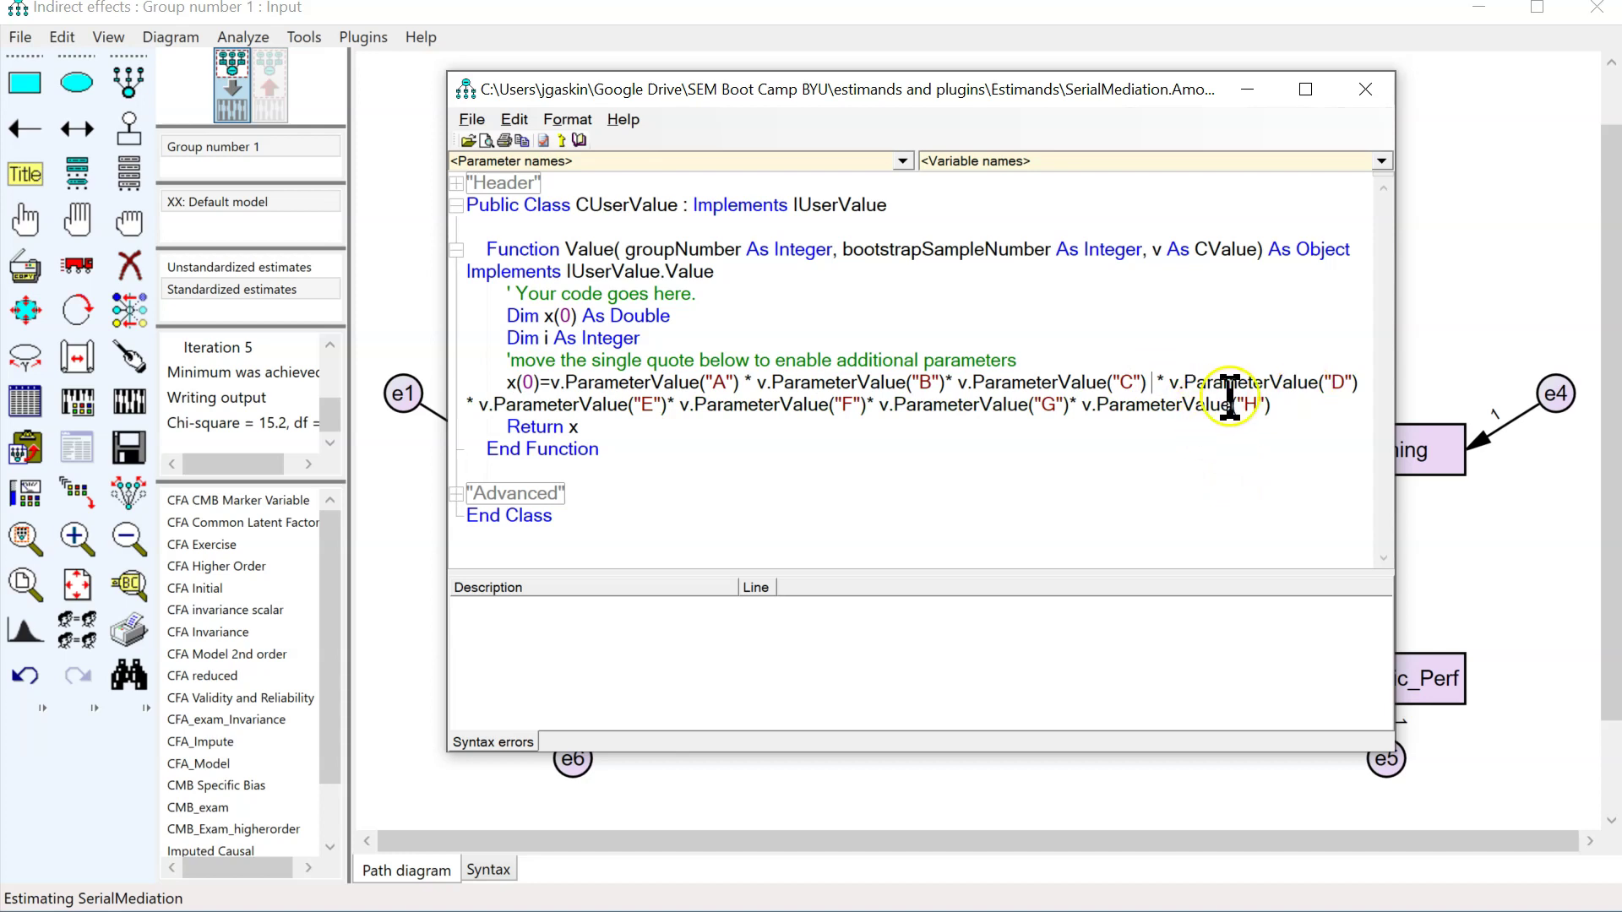
click(668, 406)
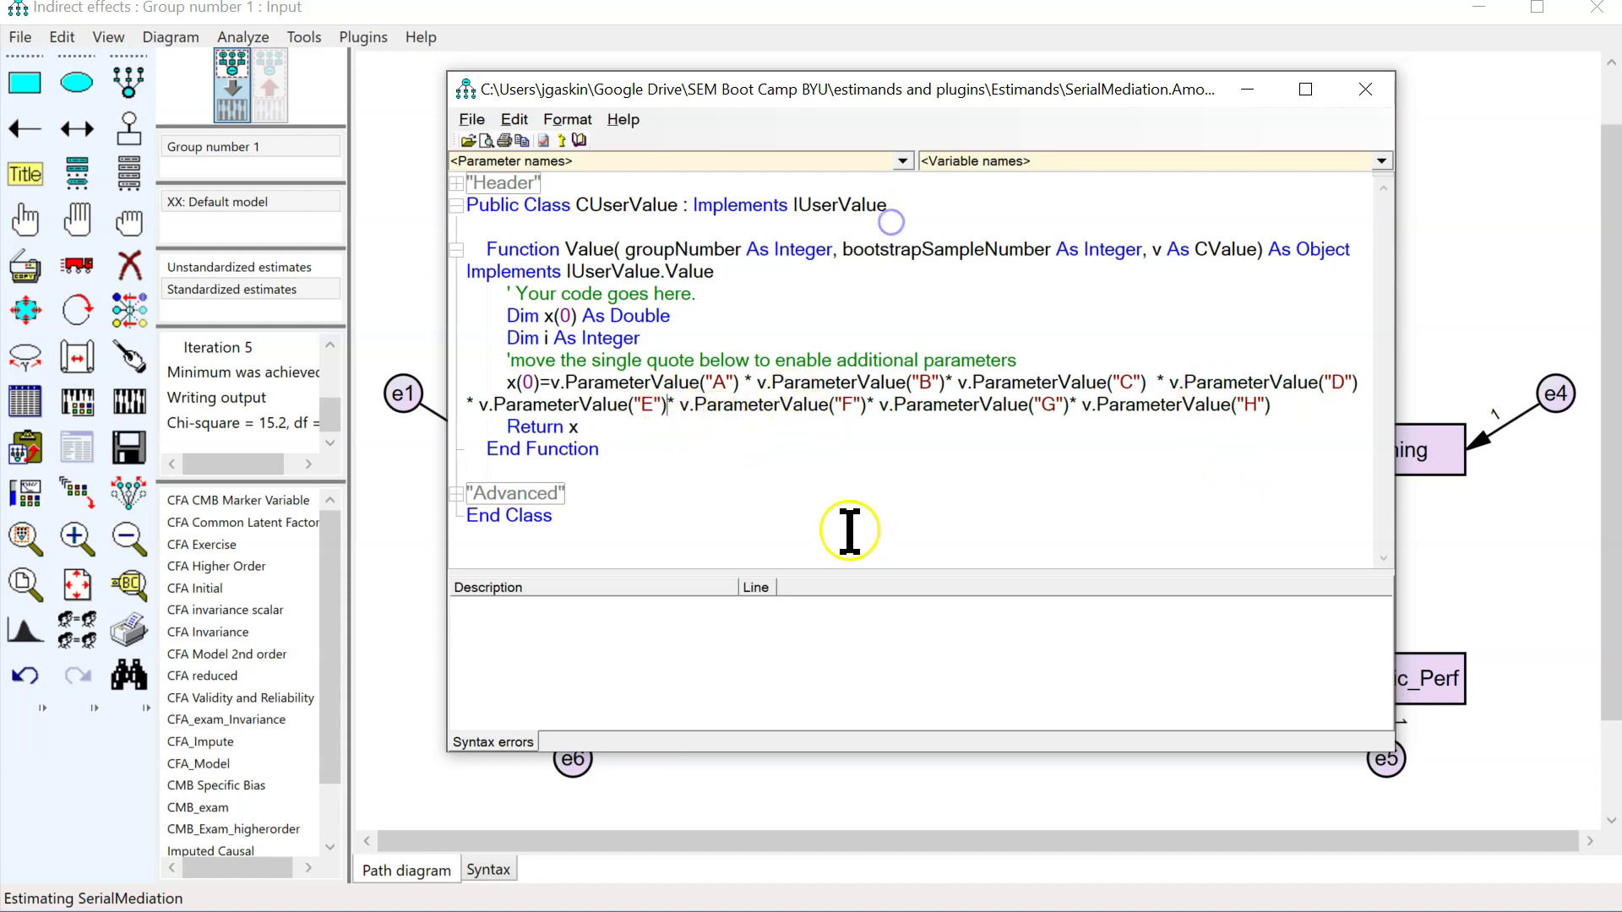
text(')
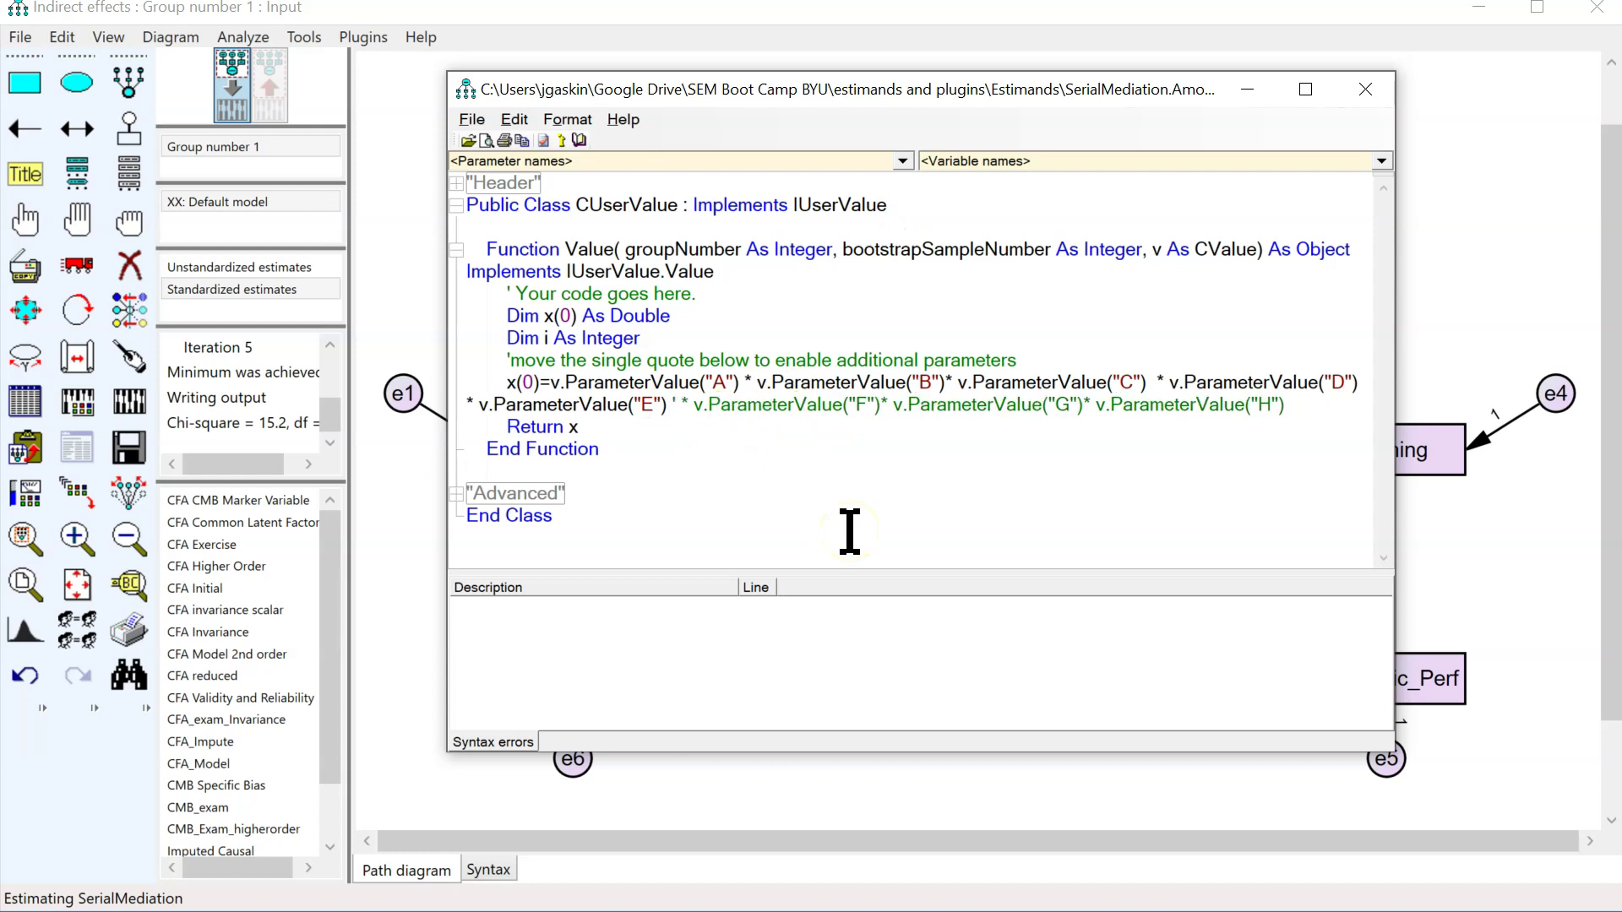
click(669, 403)
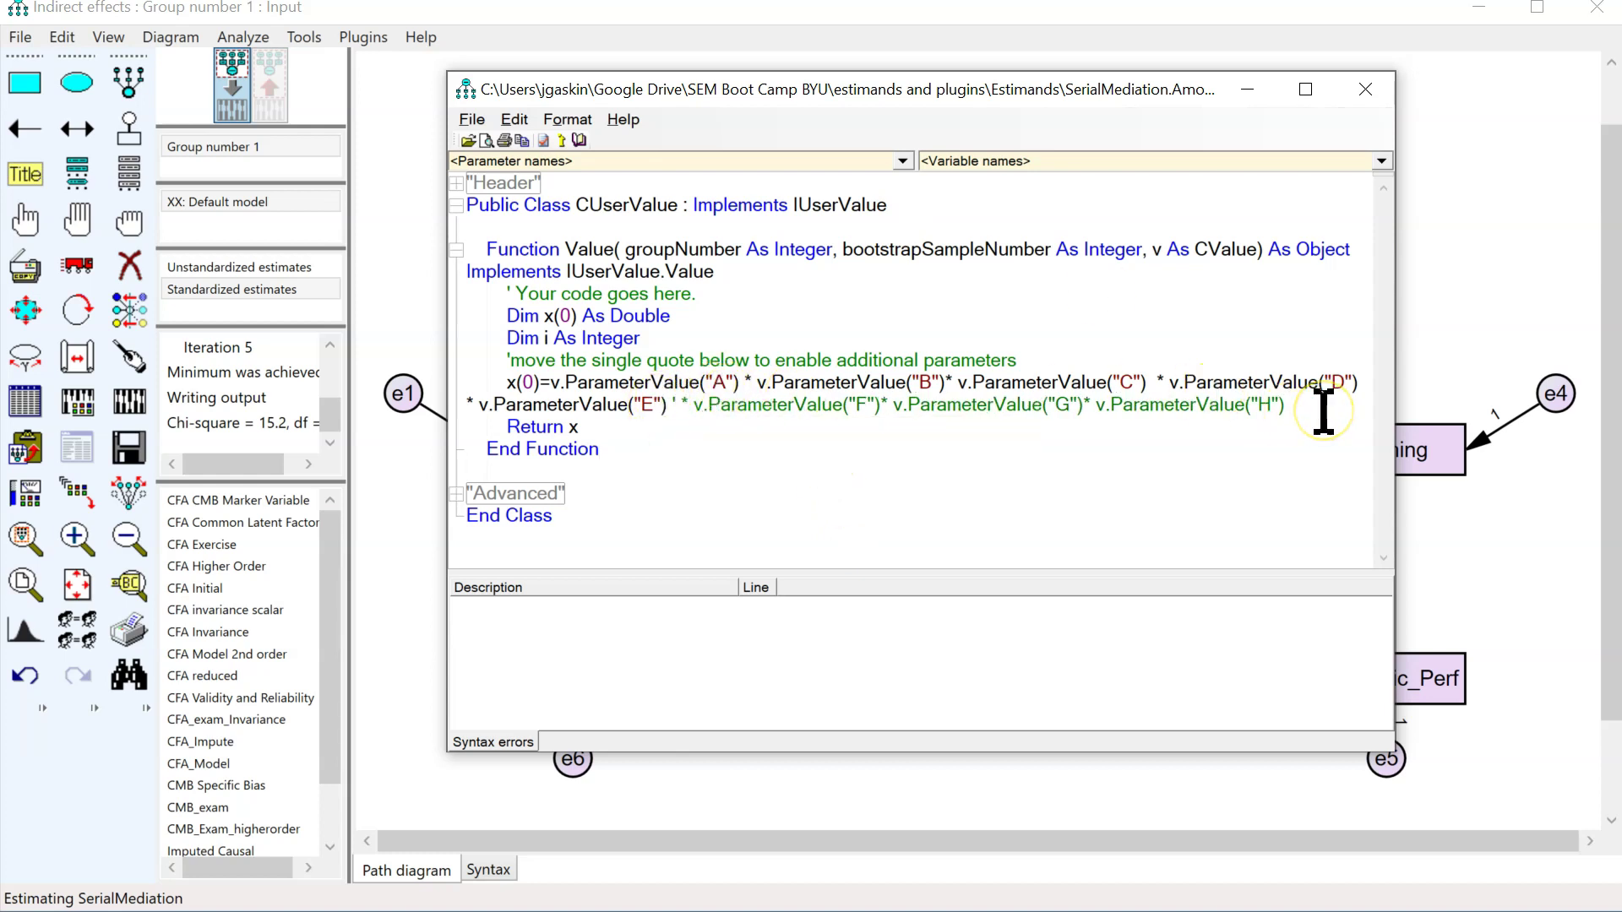
click(719, 389)
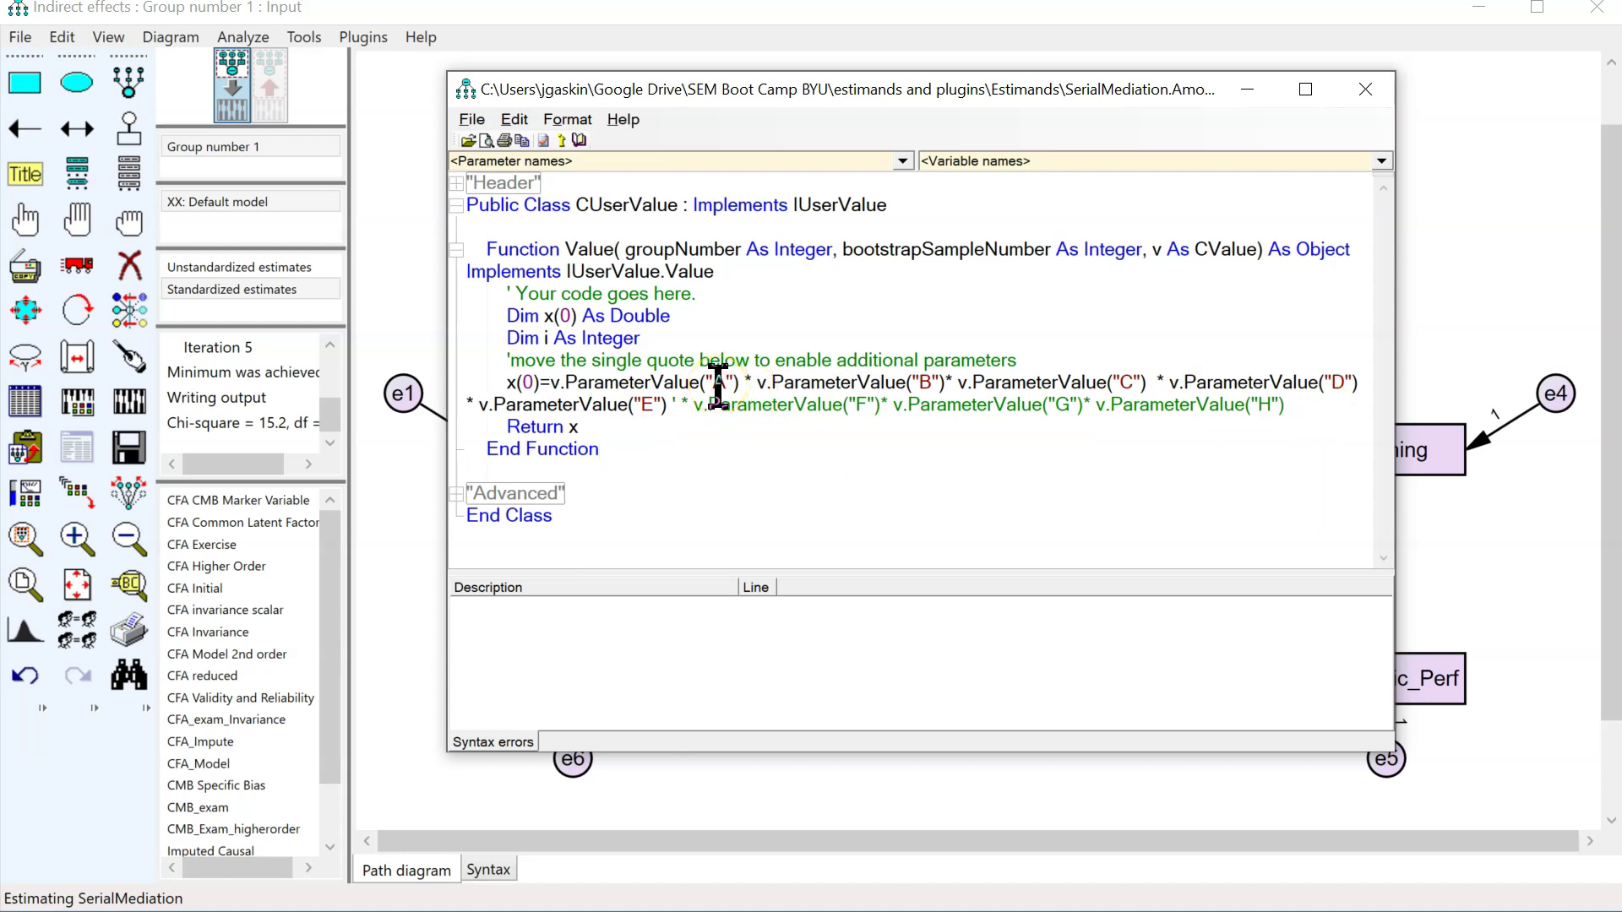
drag(718, 387, 684, 414)
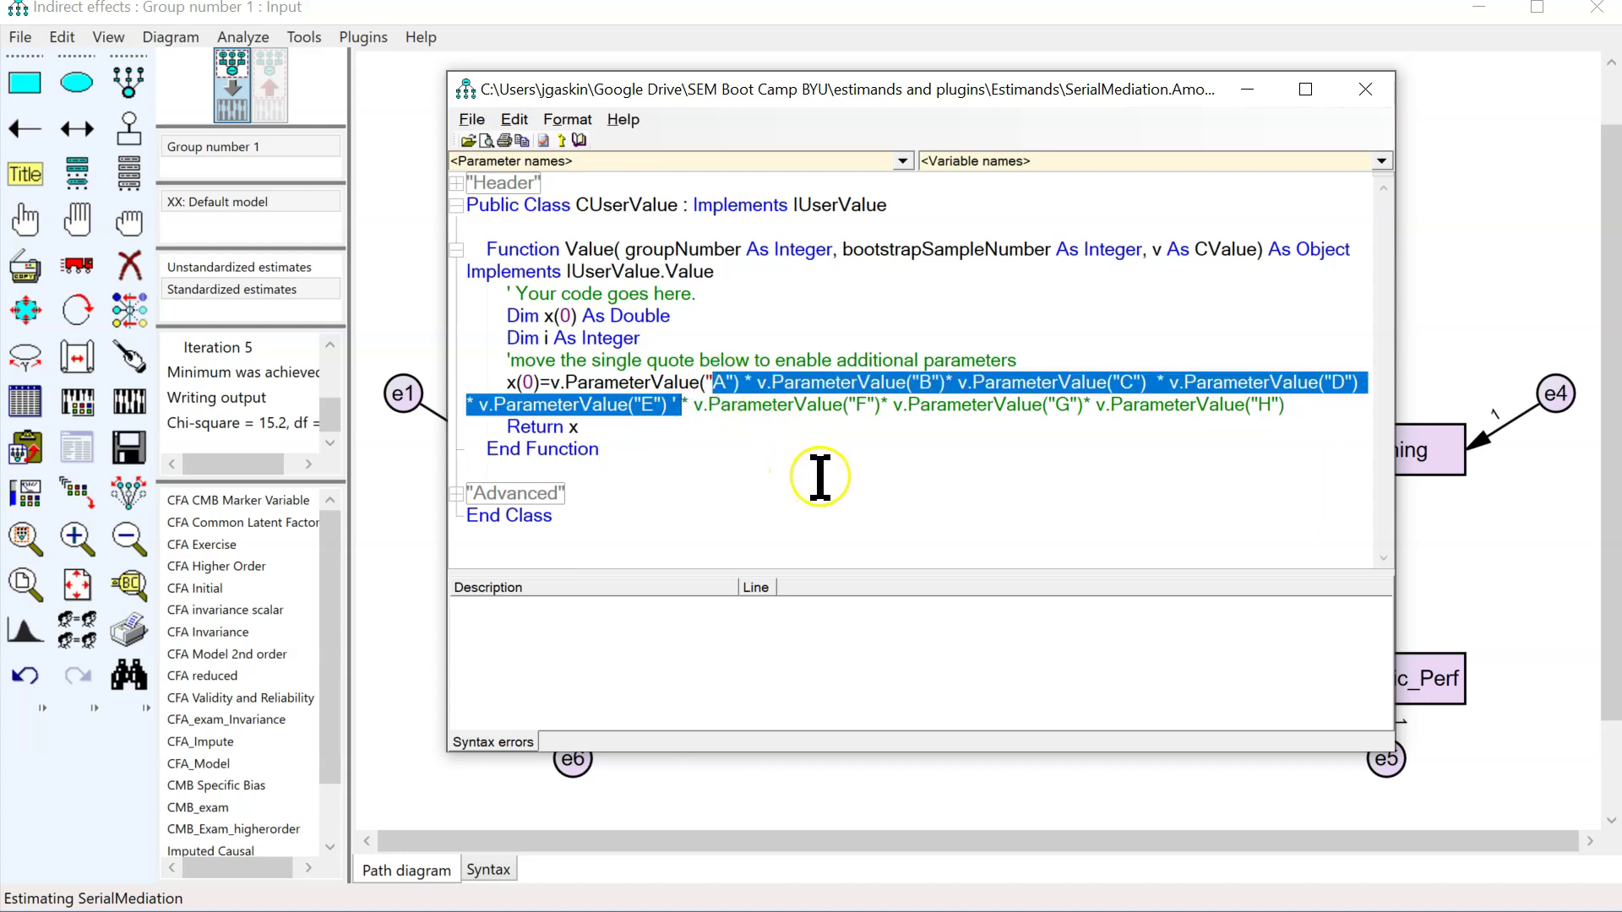
double_click(573, 428)
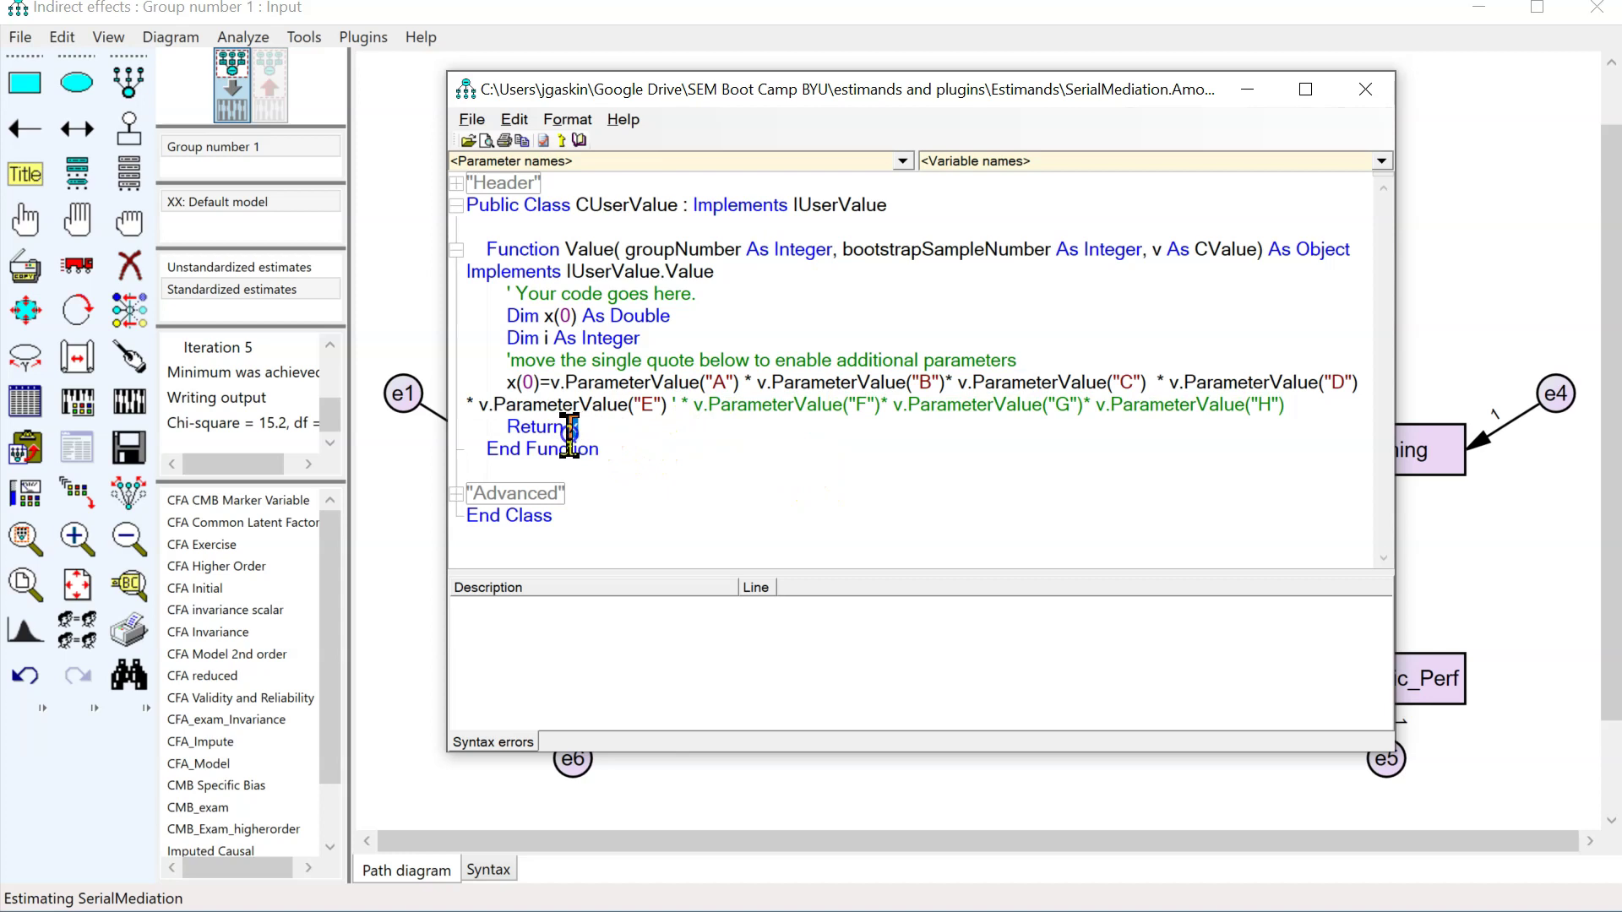
- Save the edited estimand with File > Save and close the editor
click(471, 119)
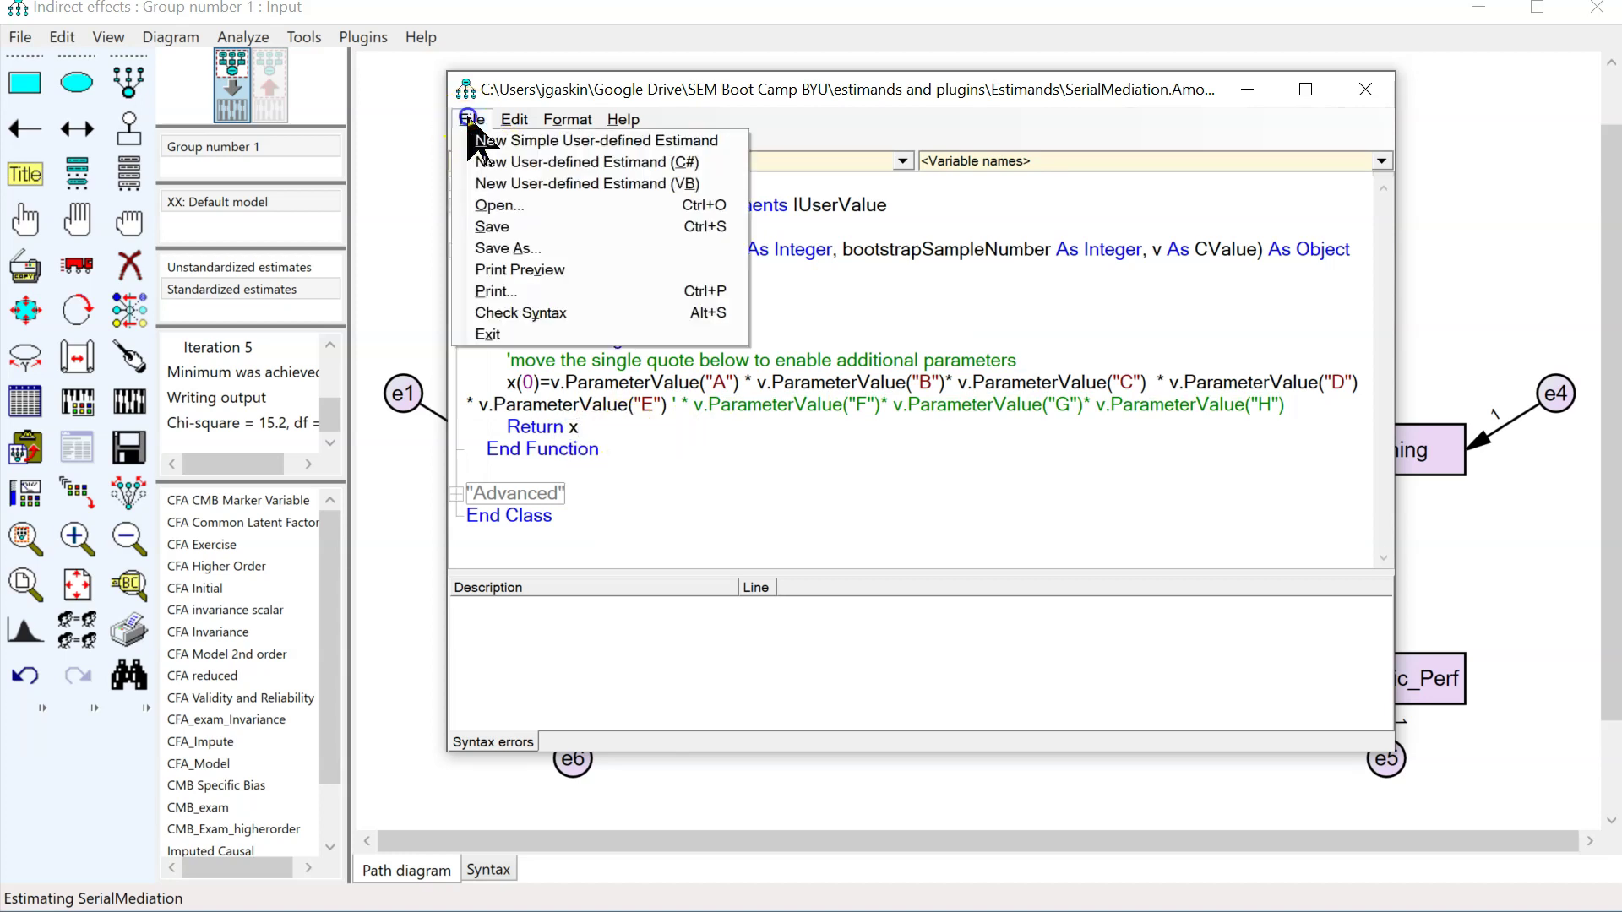
click(511, 225)
click(1366, 90)
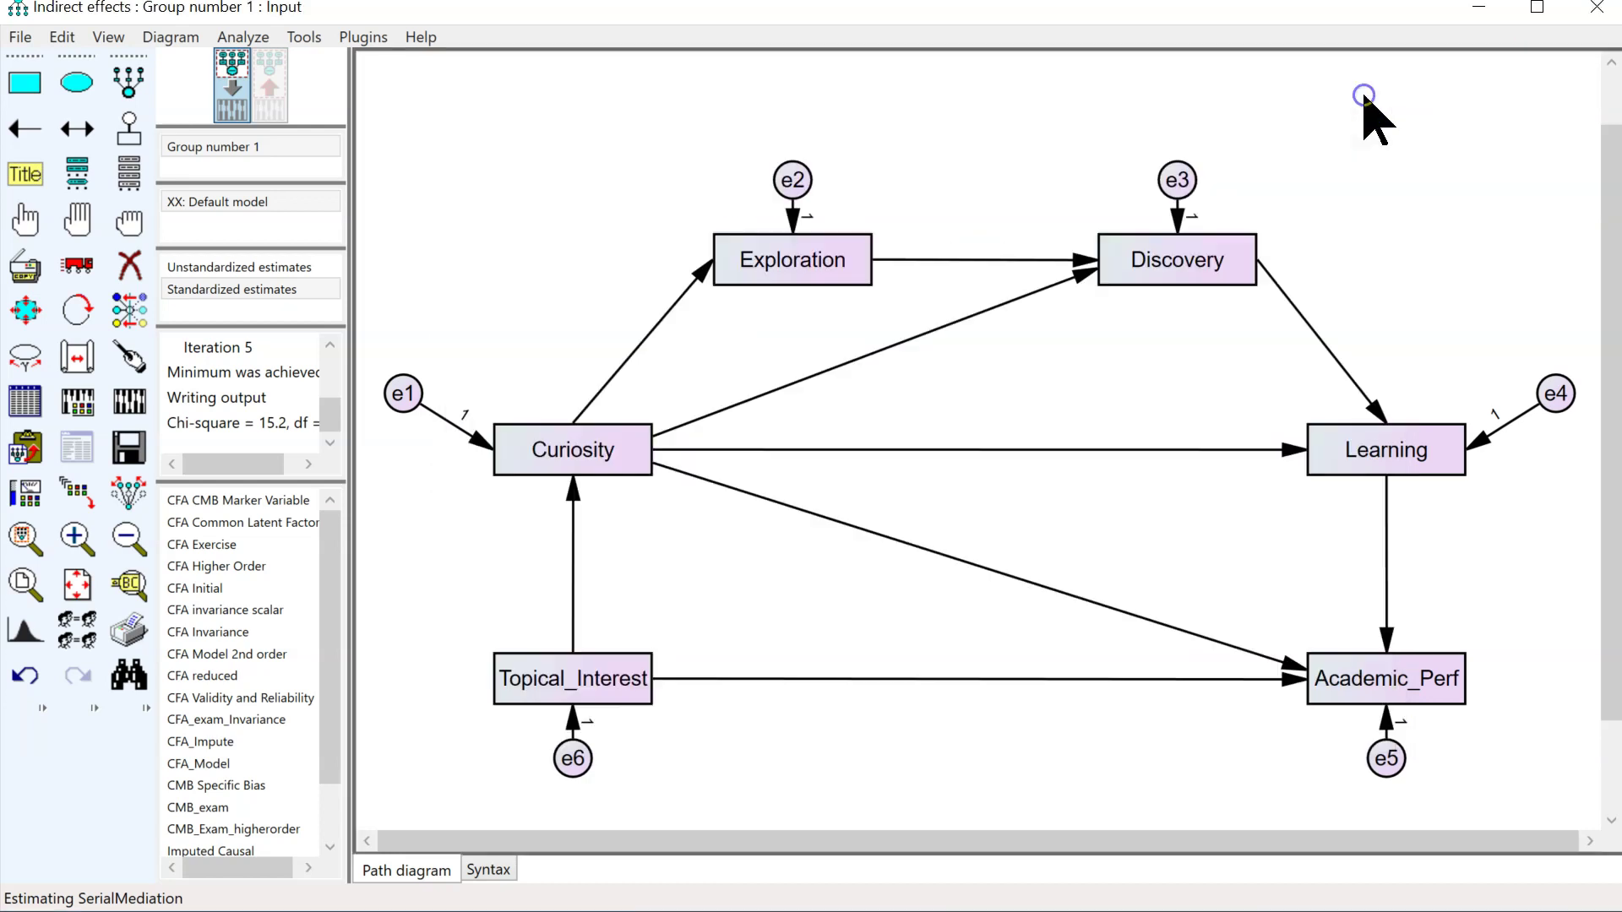
click(75, 404)
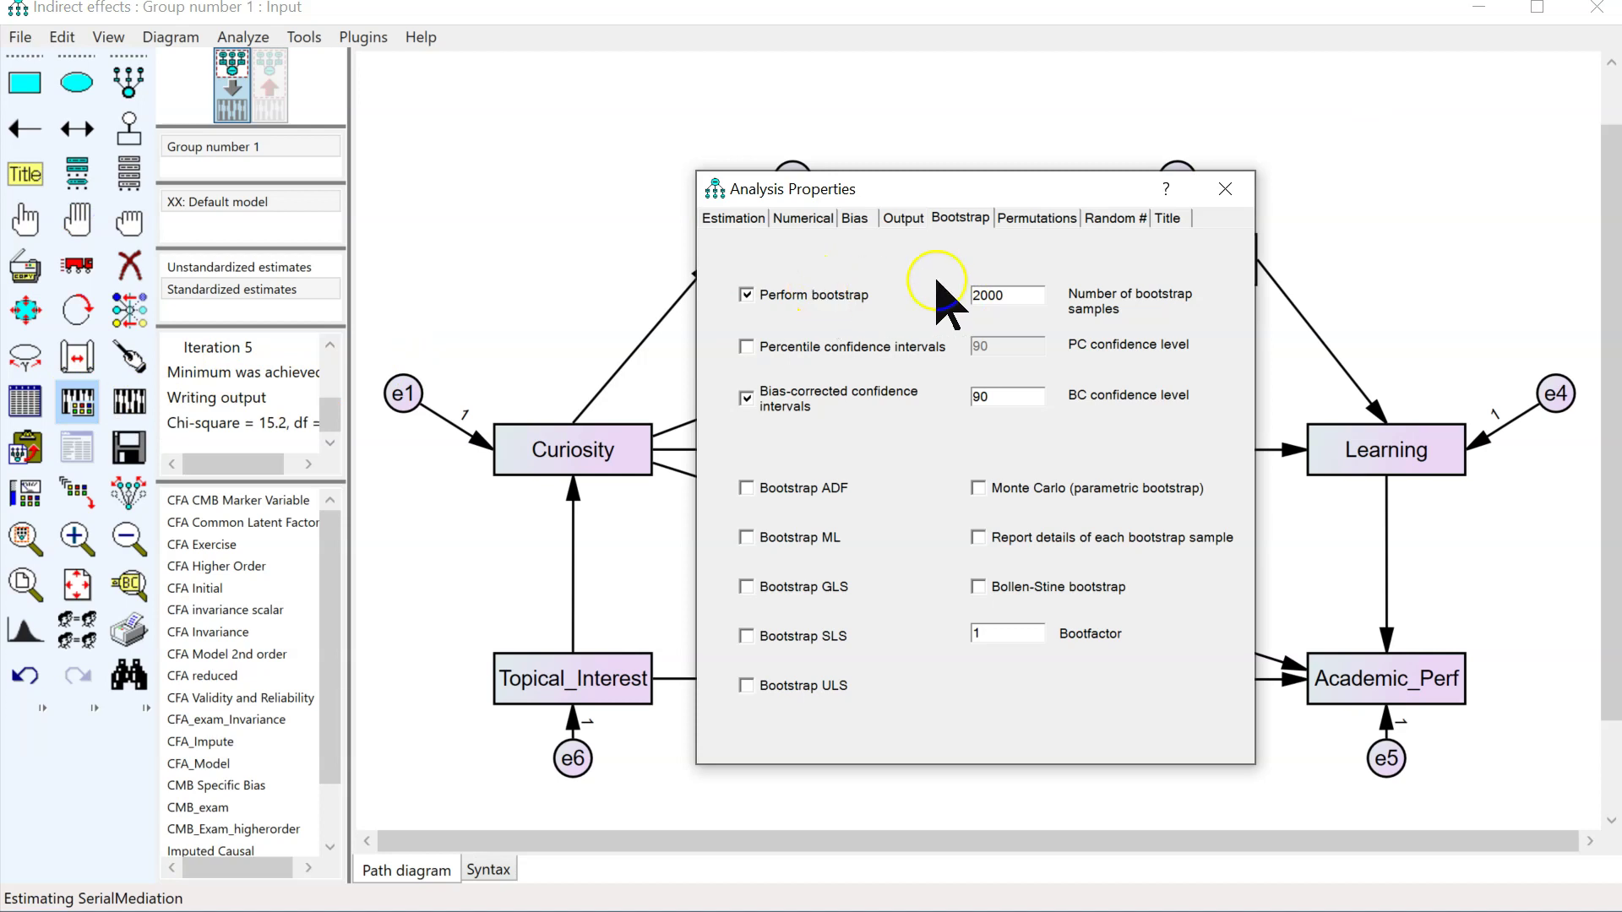
click(960, 218)
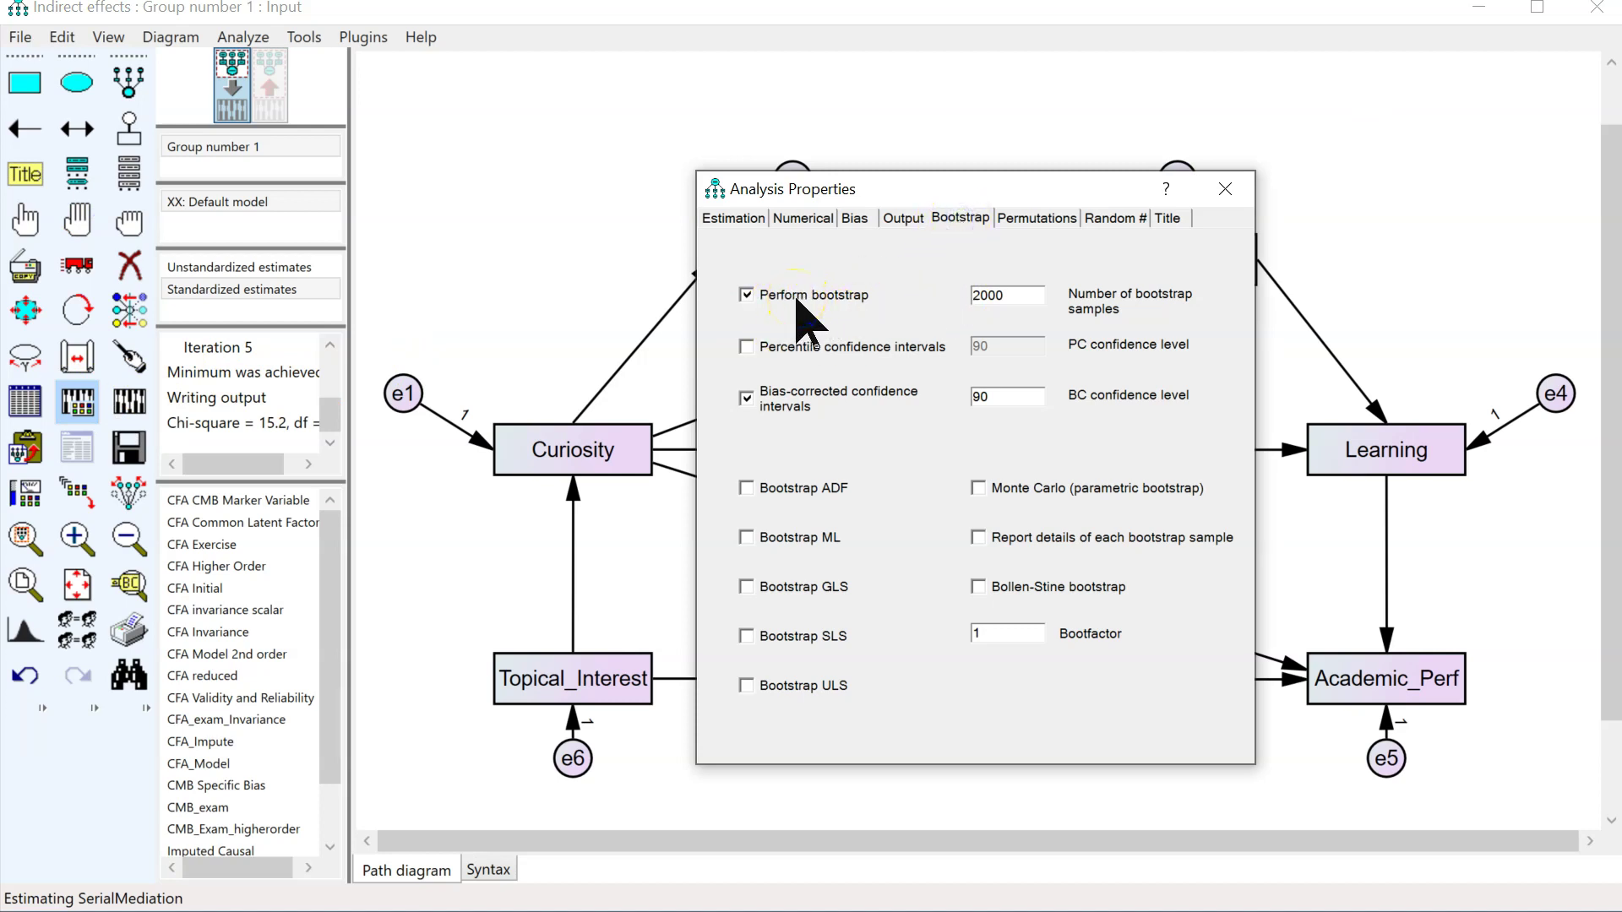
click(1225, 188)
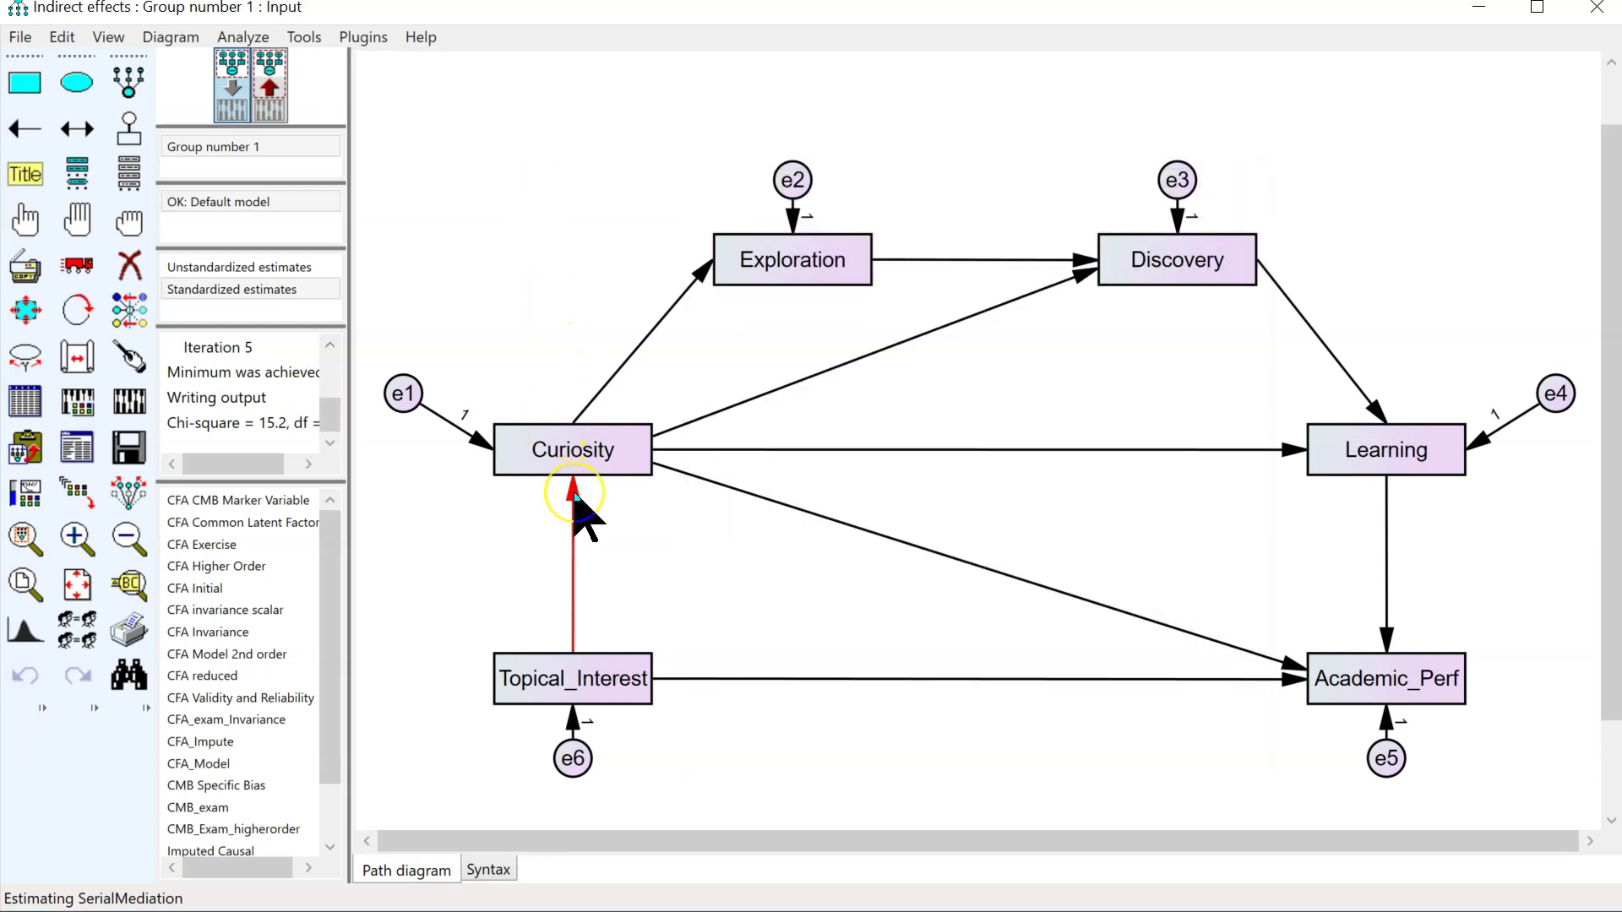
- Give the five serial paths regression weight labels A, B, C, D and E in Object Properties
double_click(575, 500)
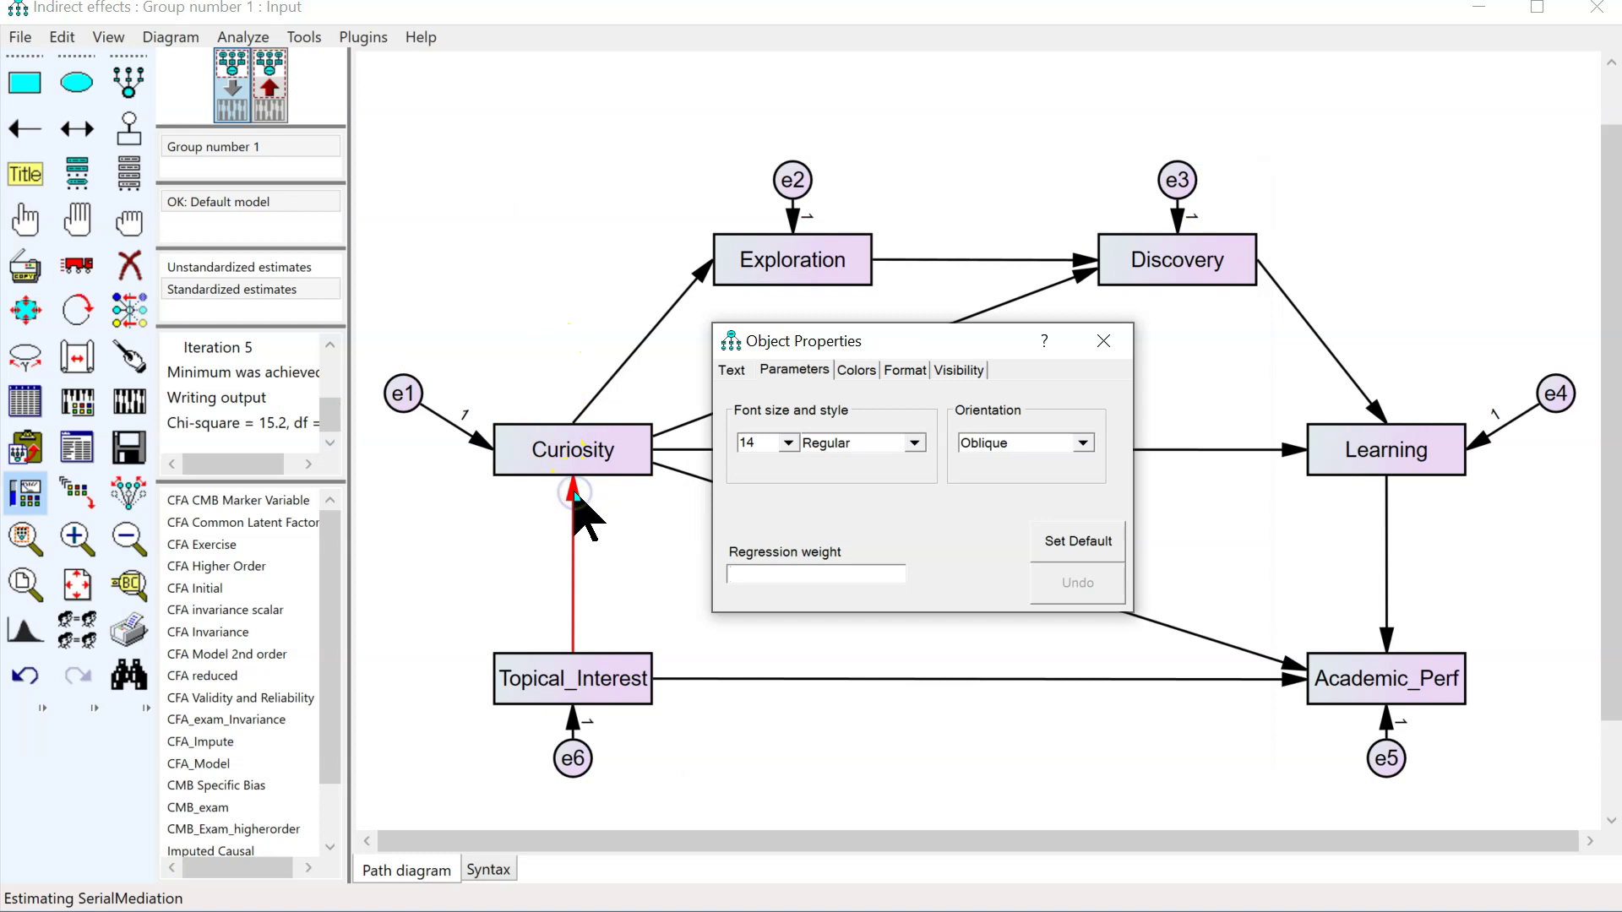
click(788, 578)
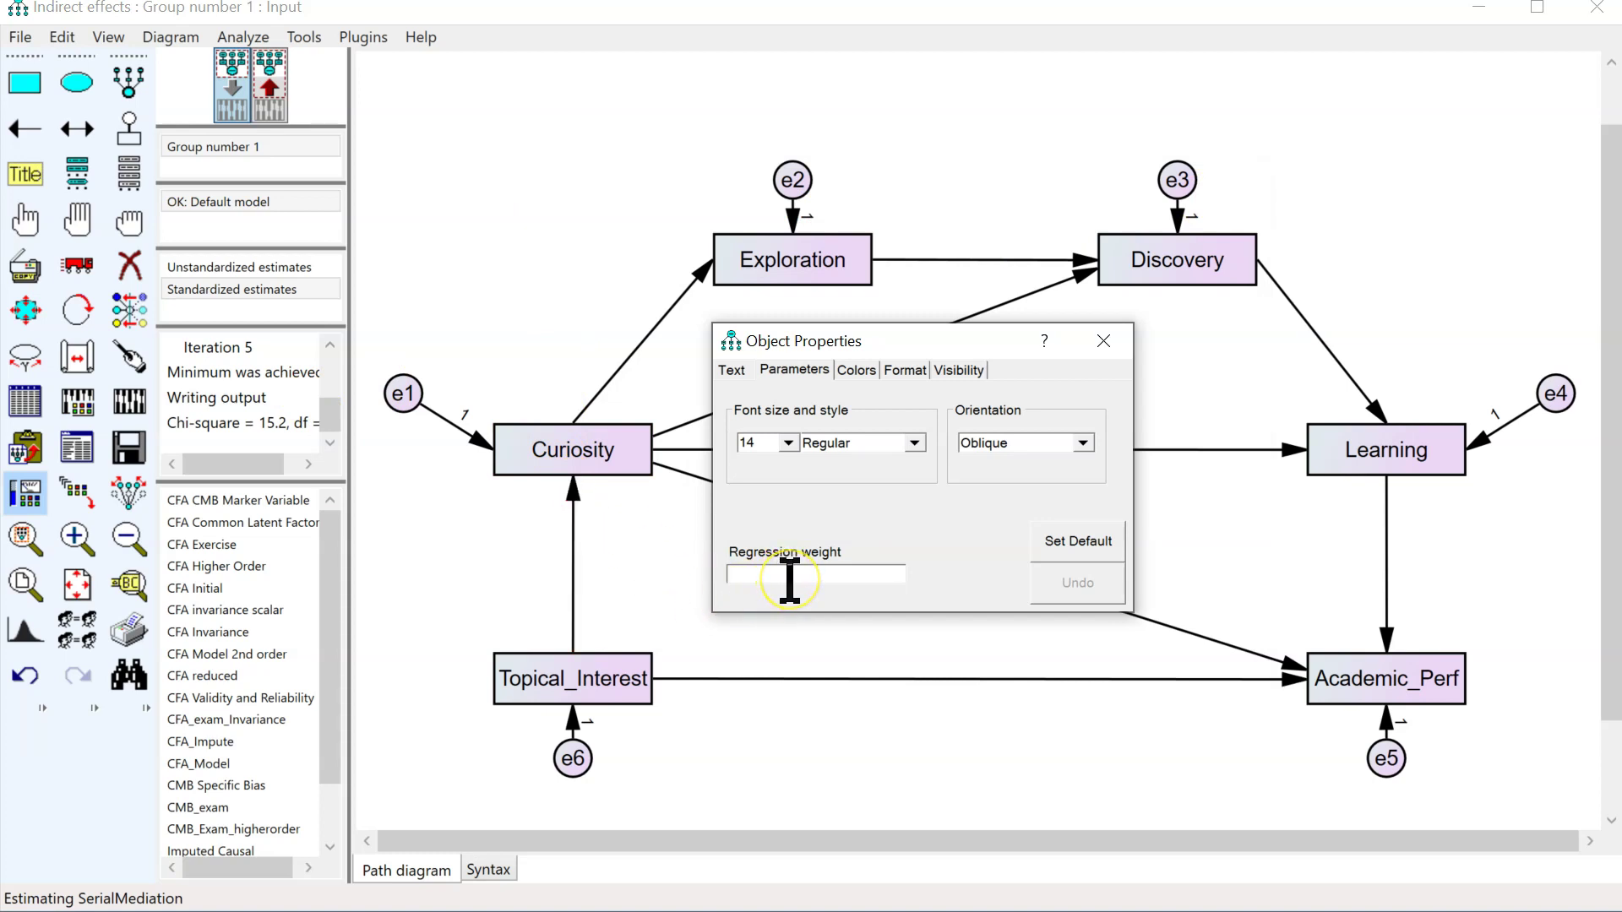
text(A)
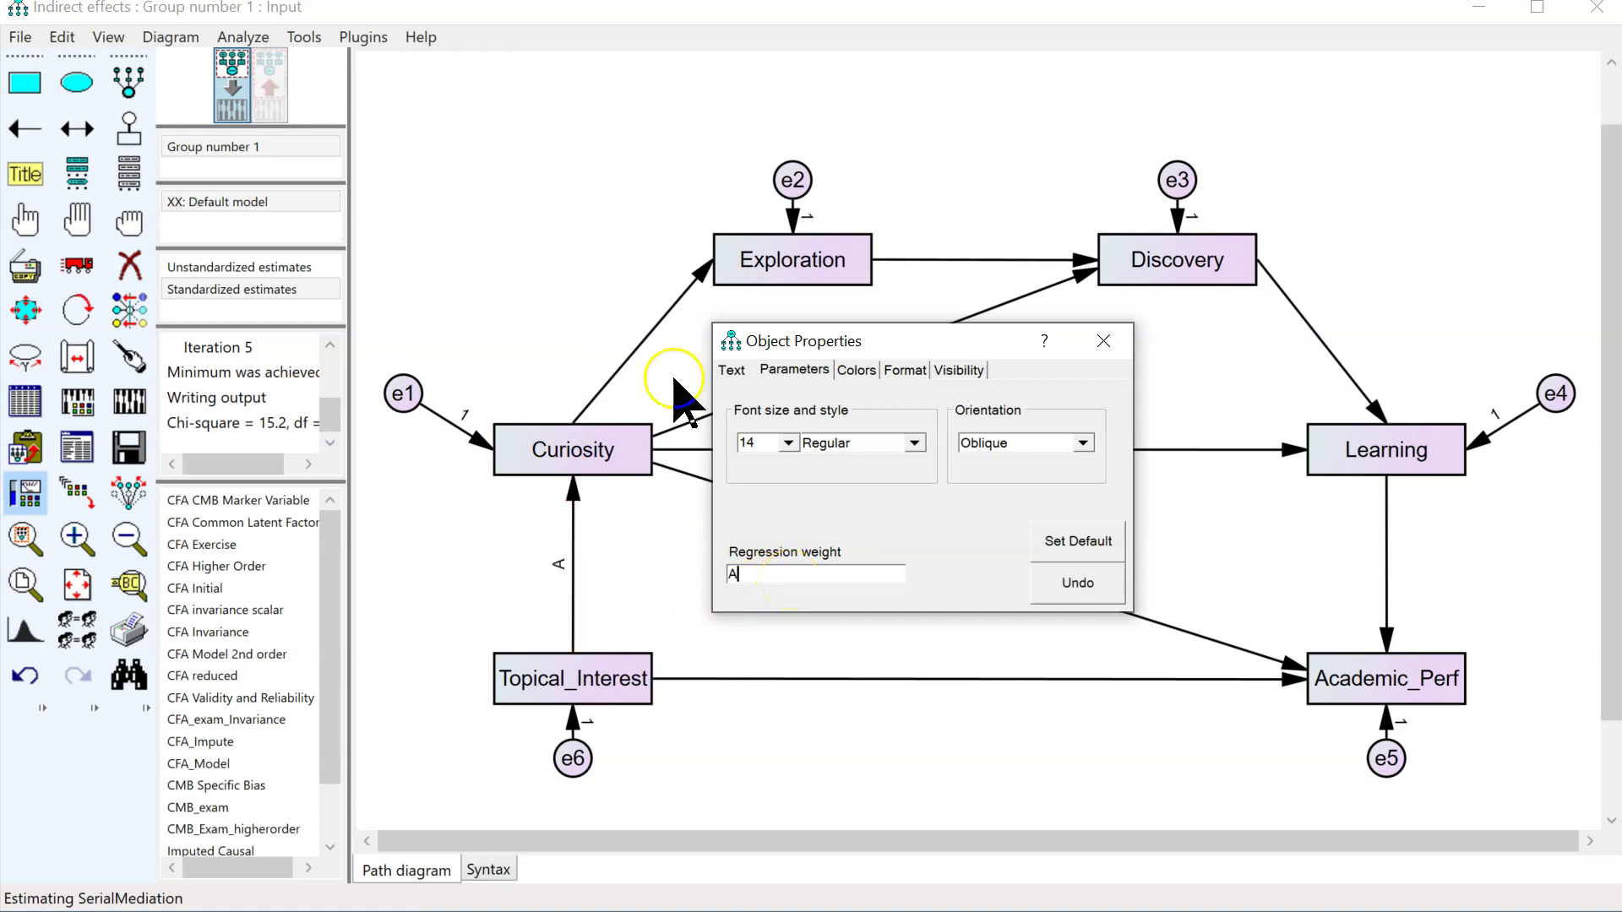
click(704, 279)
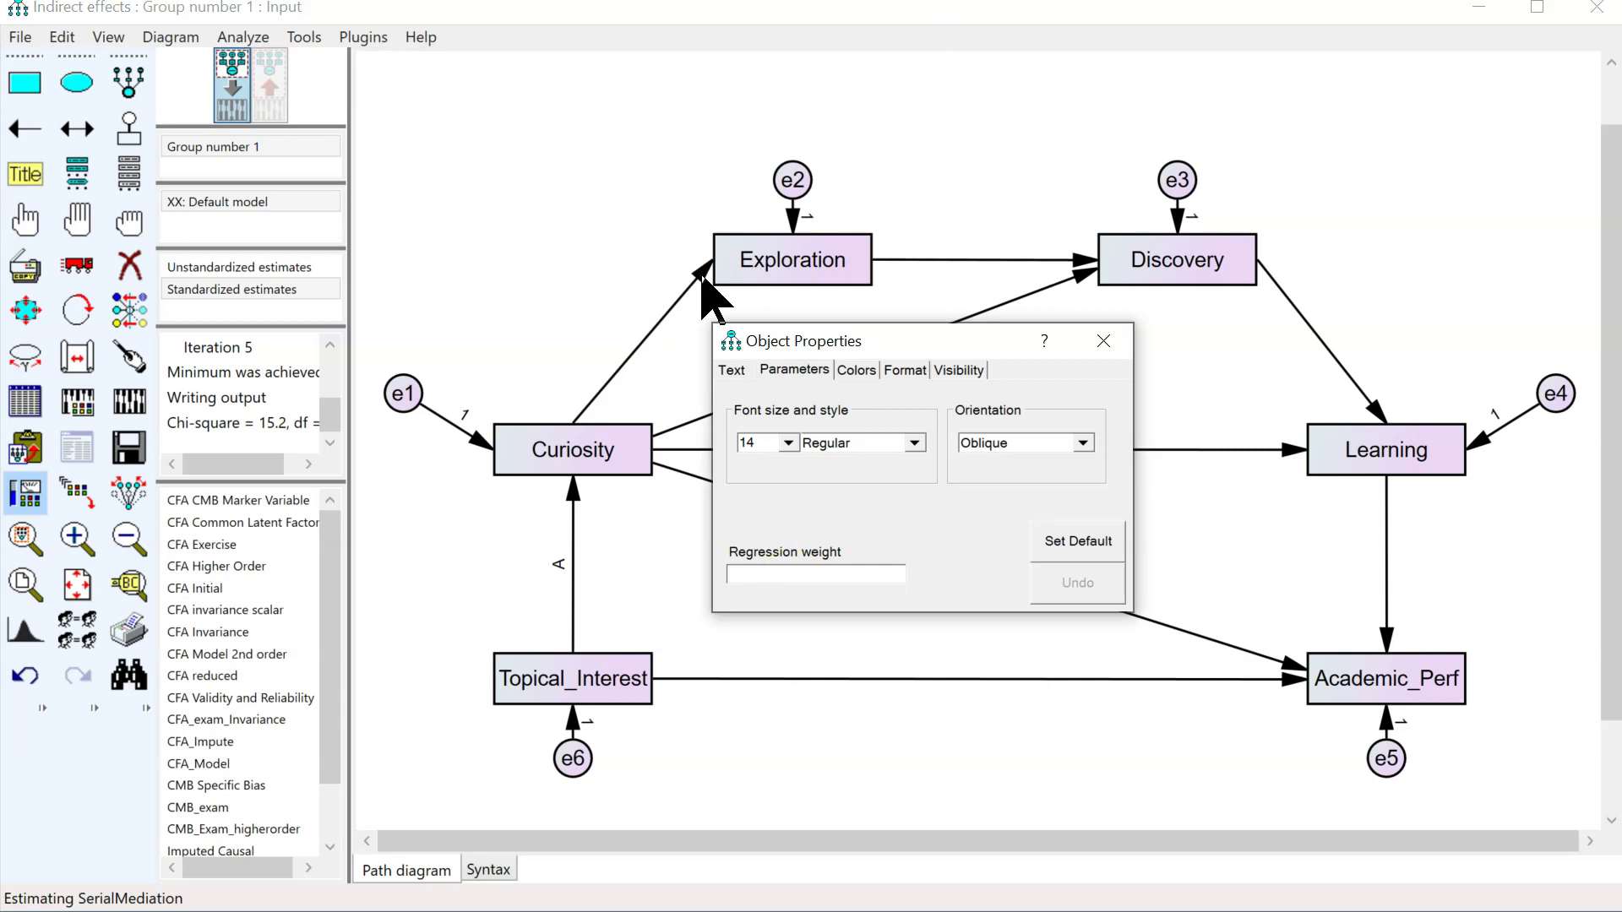
text(B)
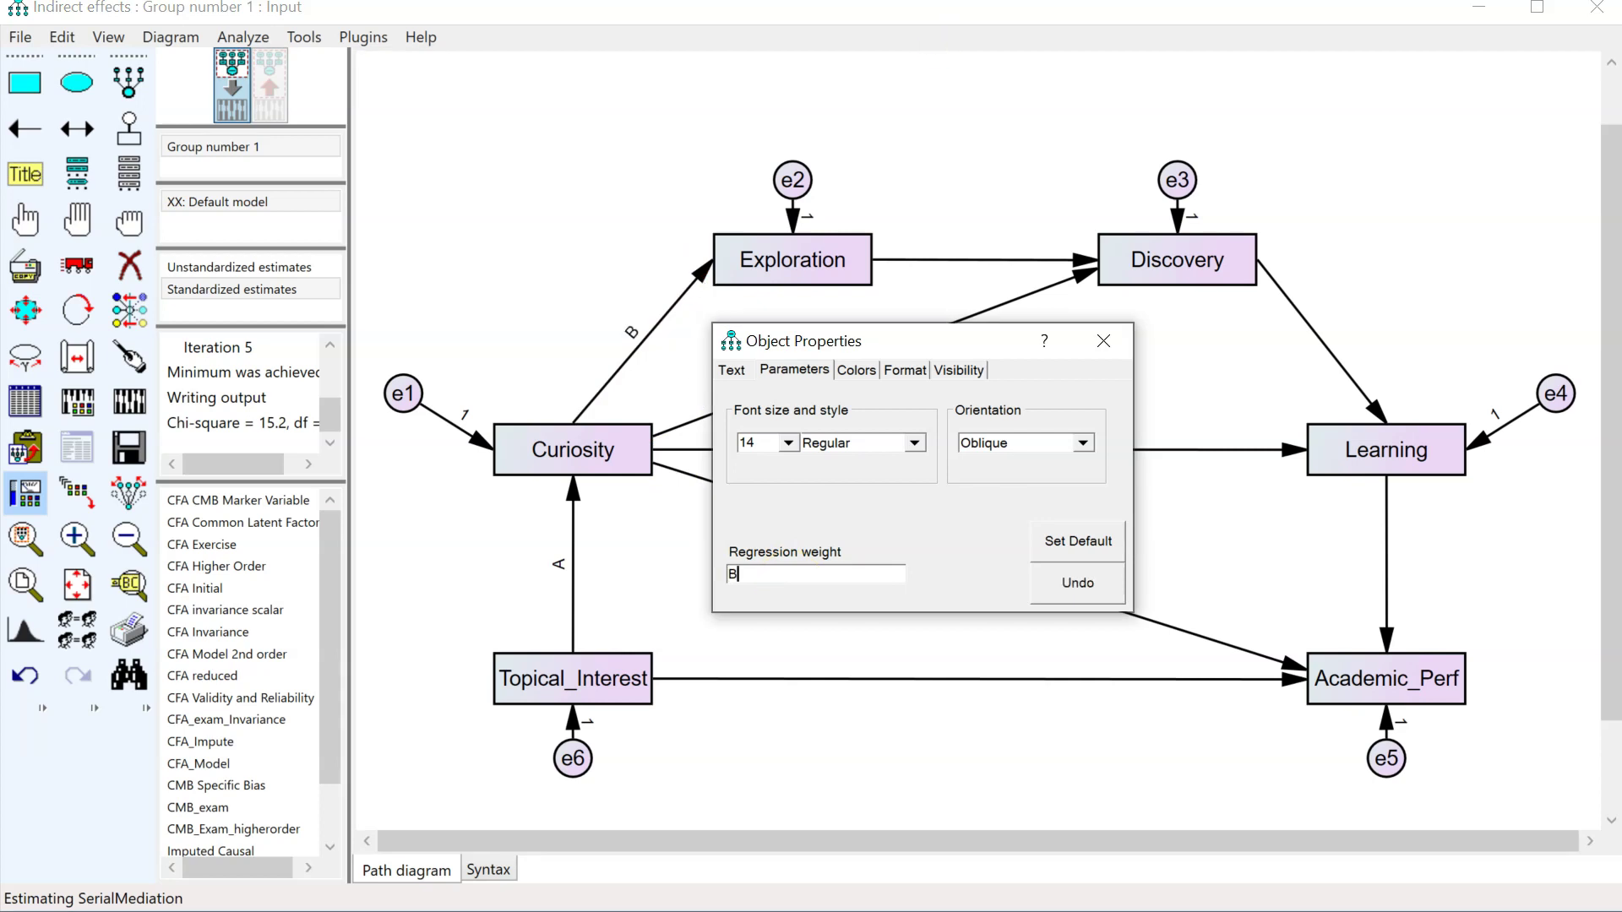
click(1082, 262)
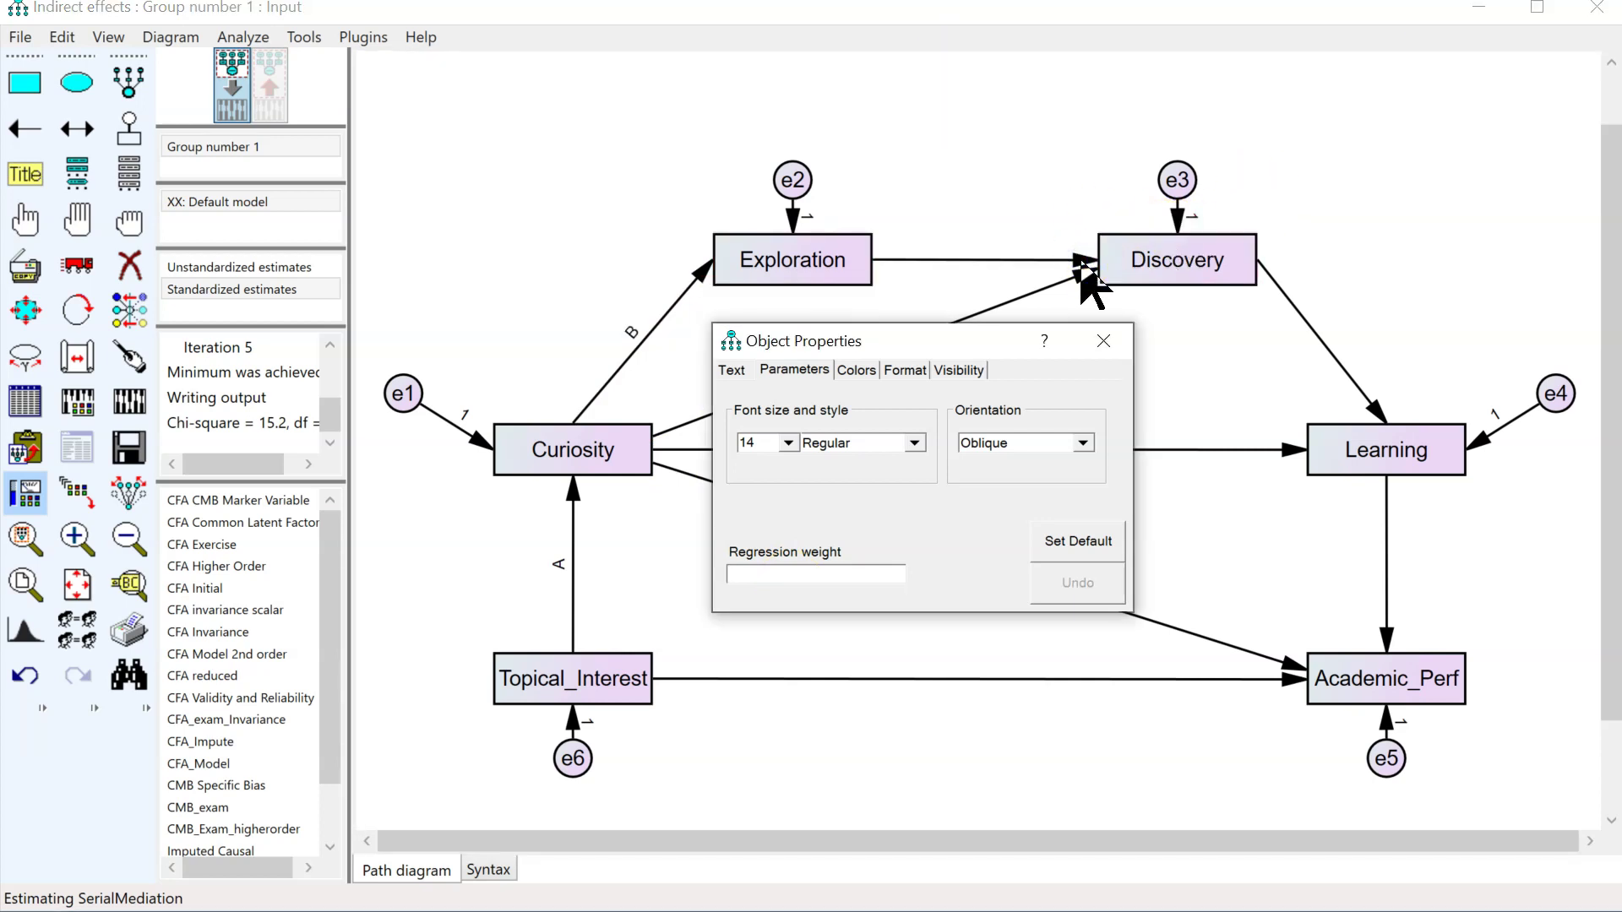
text(C)
click(1382, 407)
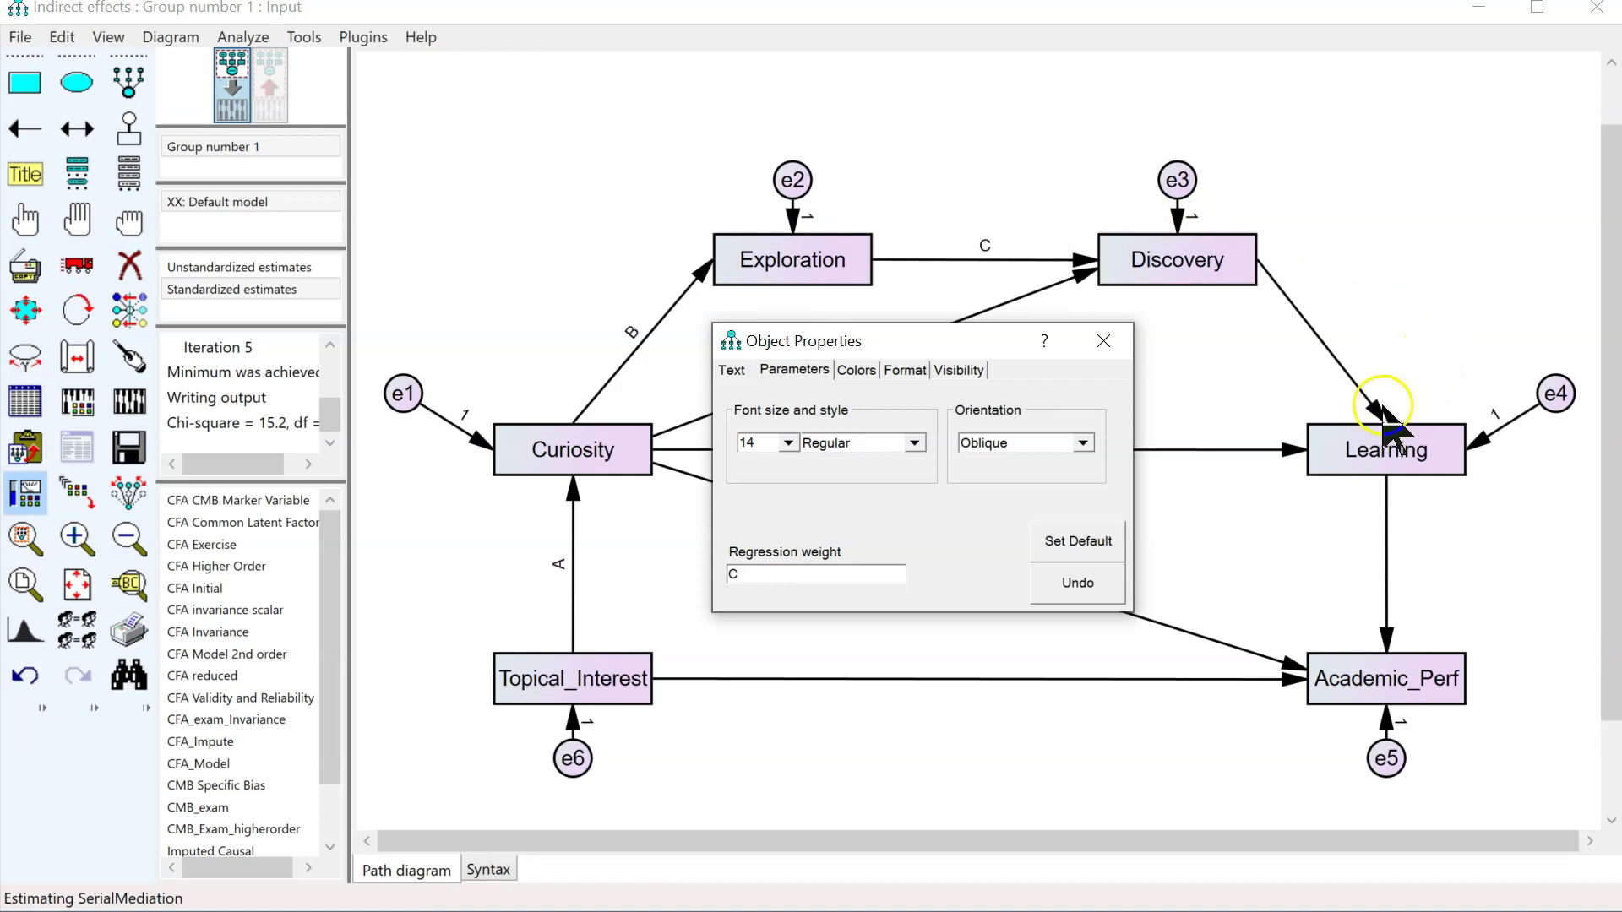
text(D)
click(1386, 634)
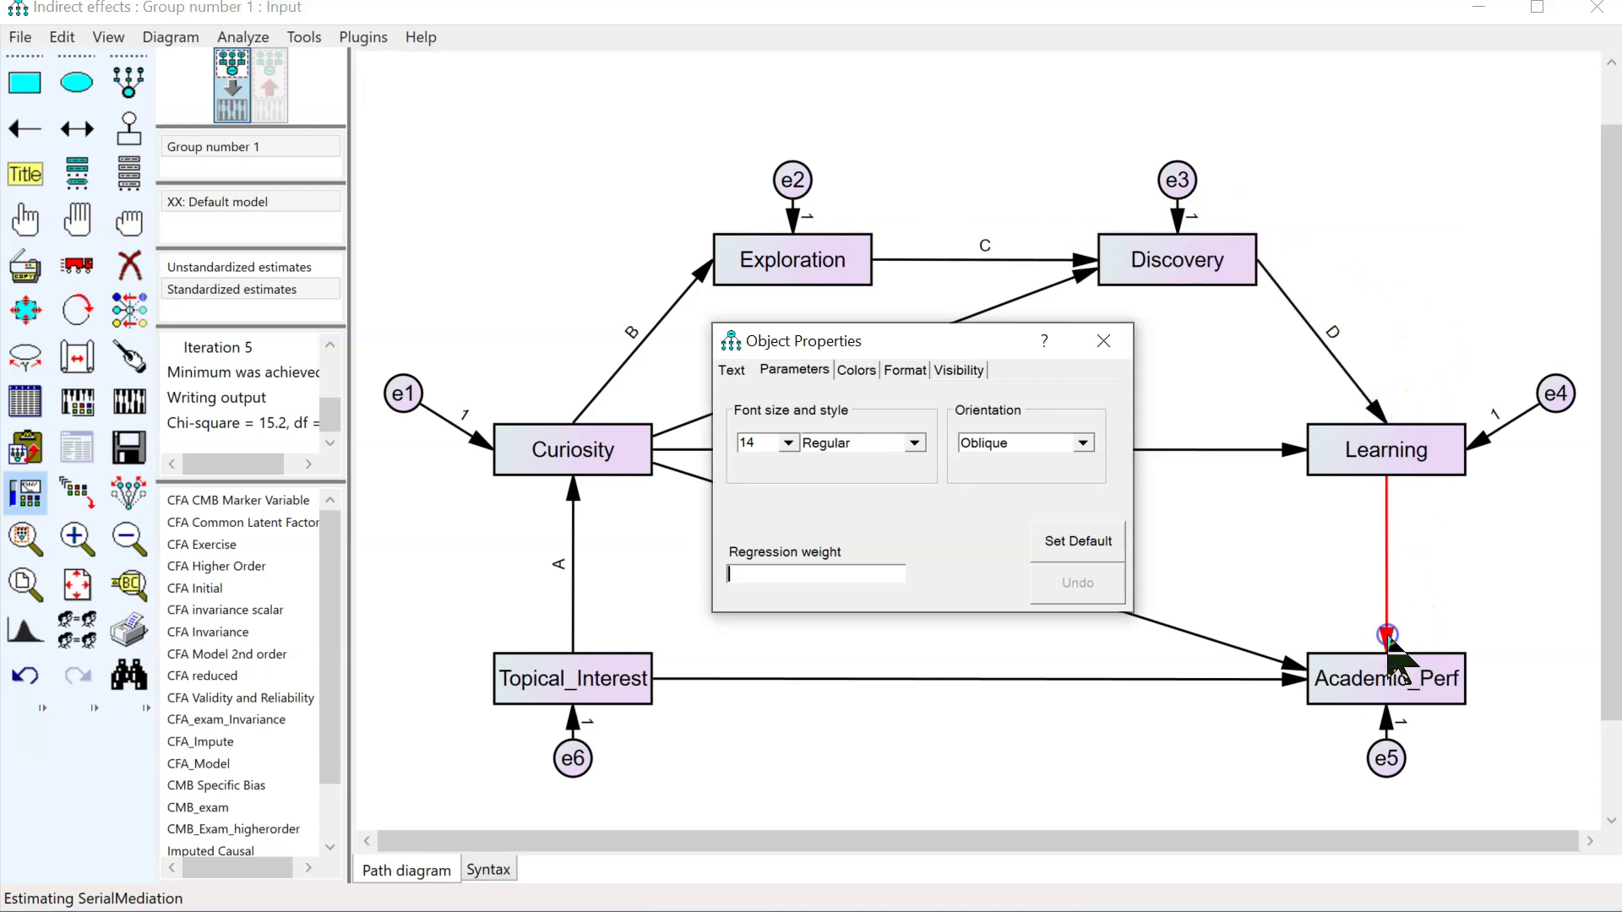
text(E)
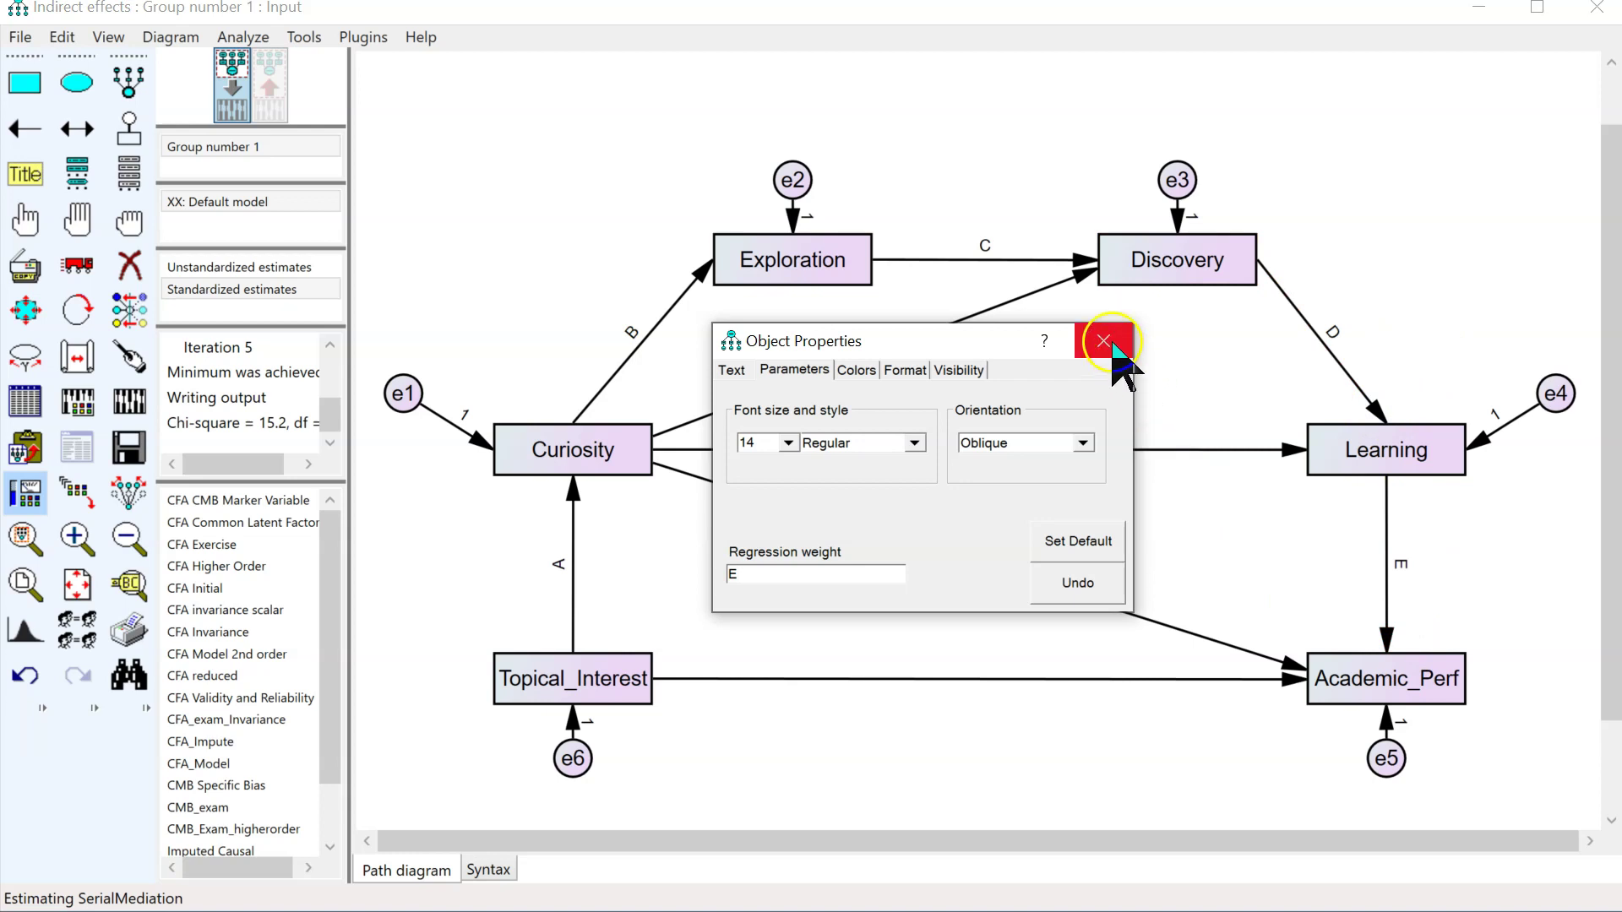
click(1104, 341)
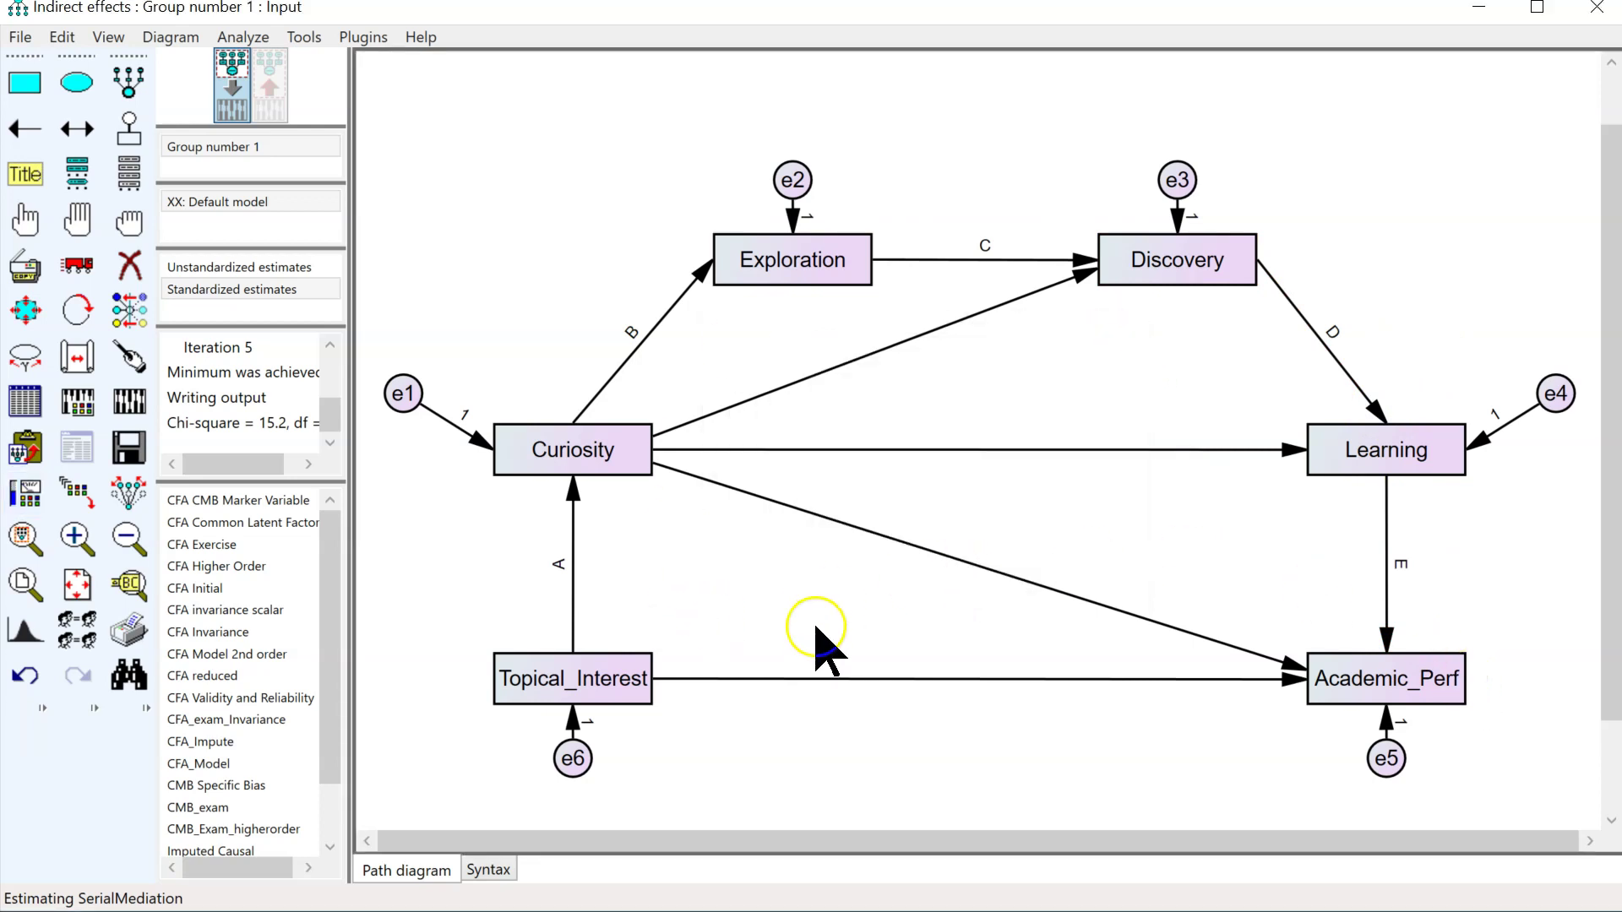
- Calculate standardized estimates and view the SerialMediation estimand's bias-corrected bootstrap confidence interval
click(129, 403)
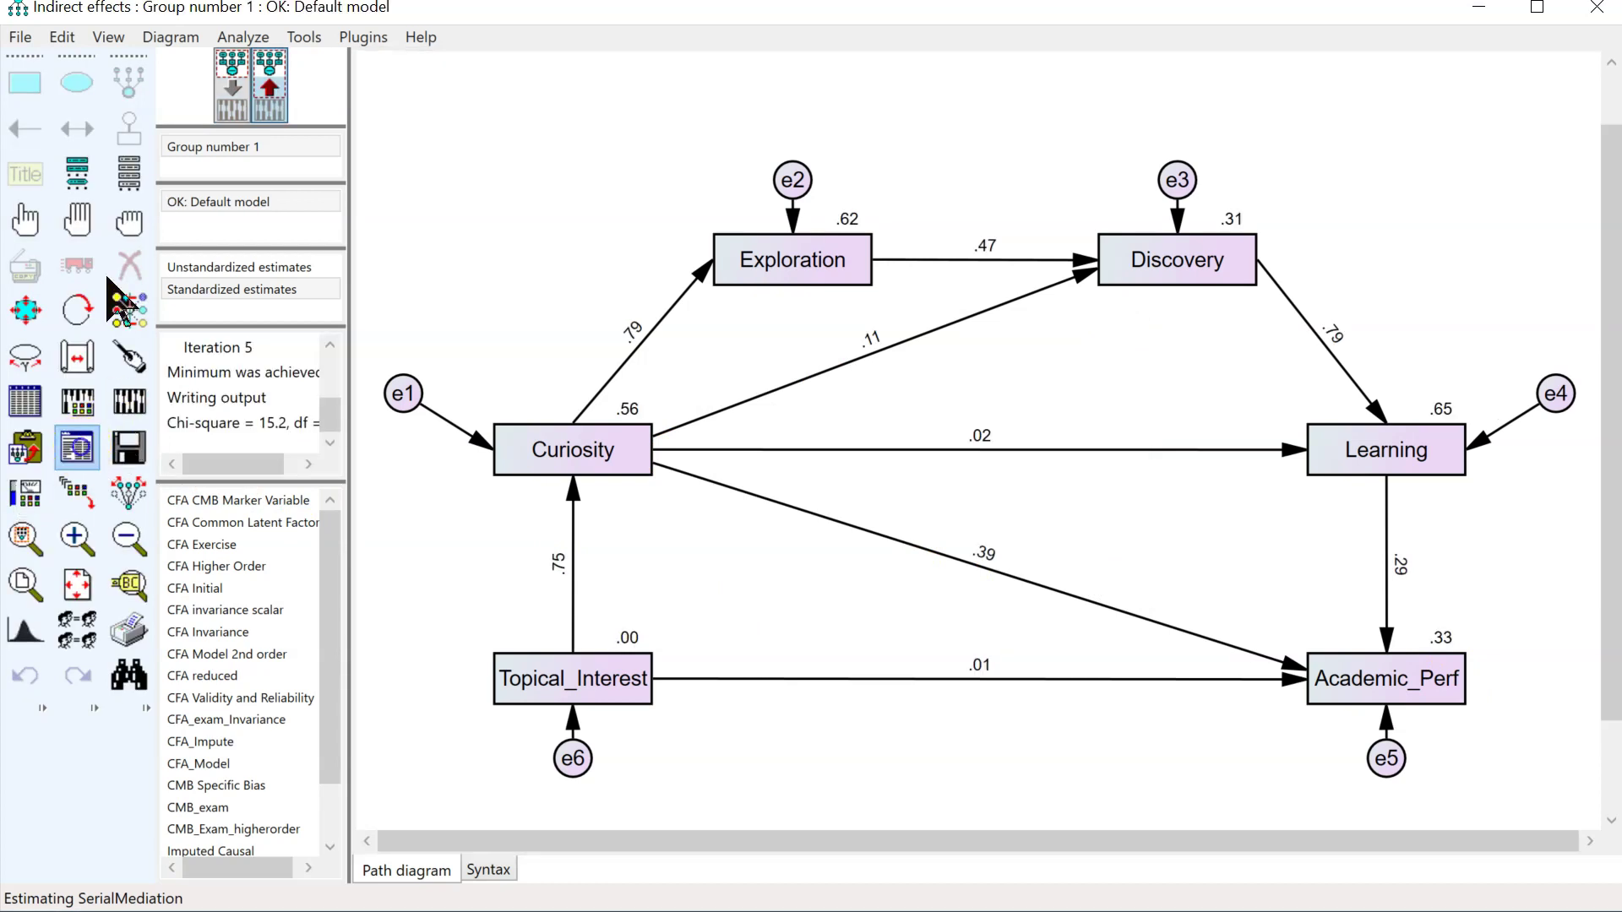
click(78, 448)
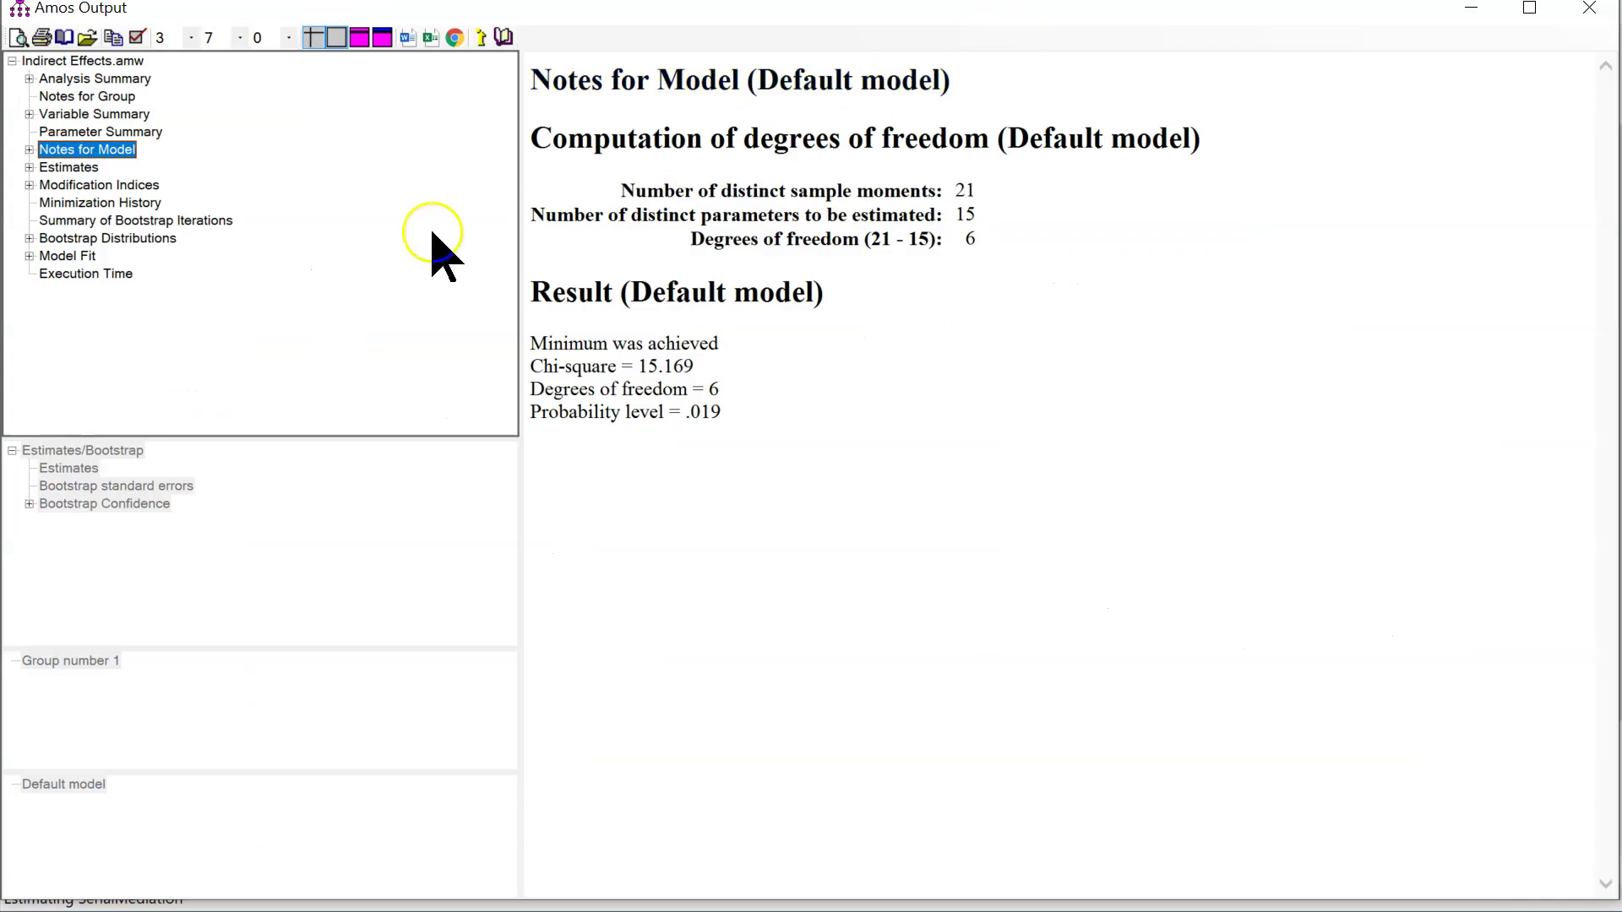
click(32, 166)
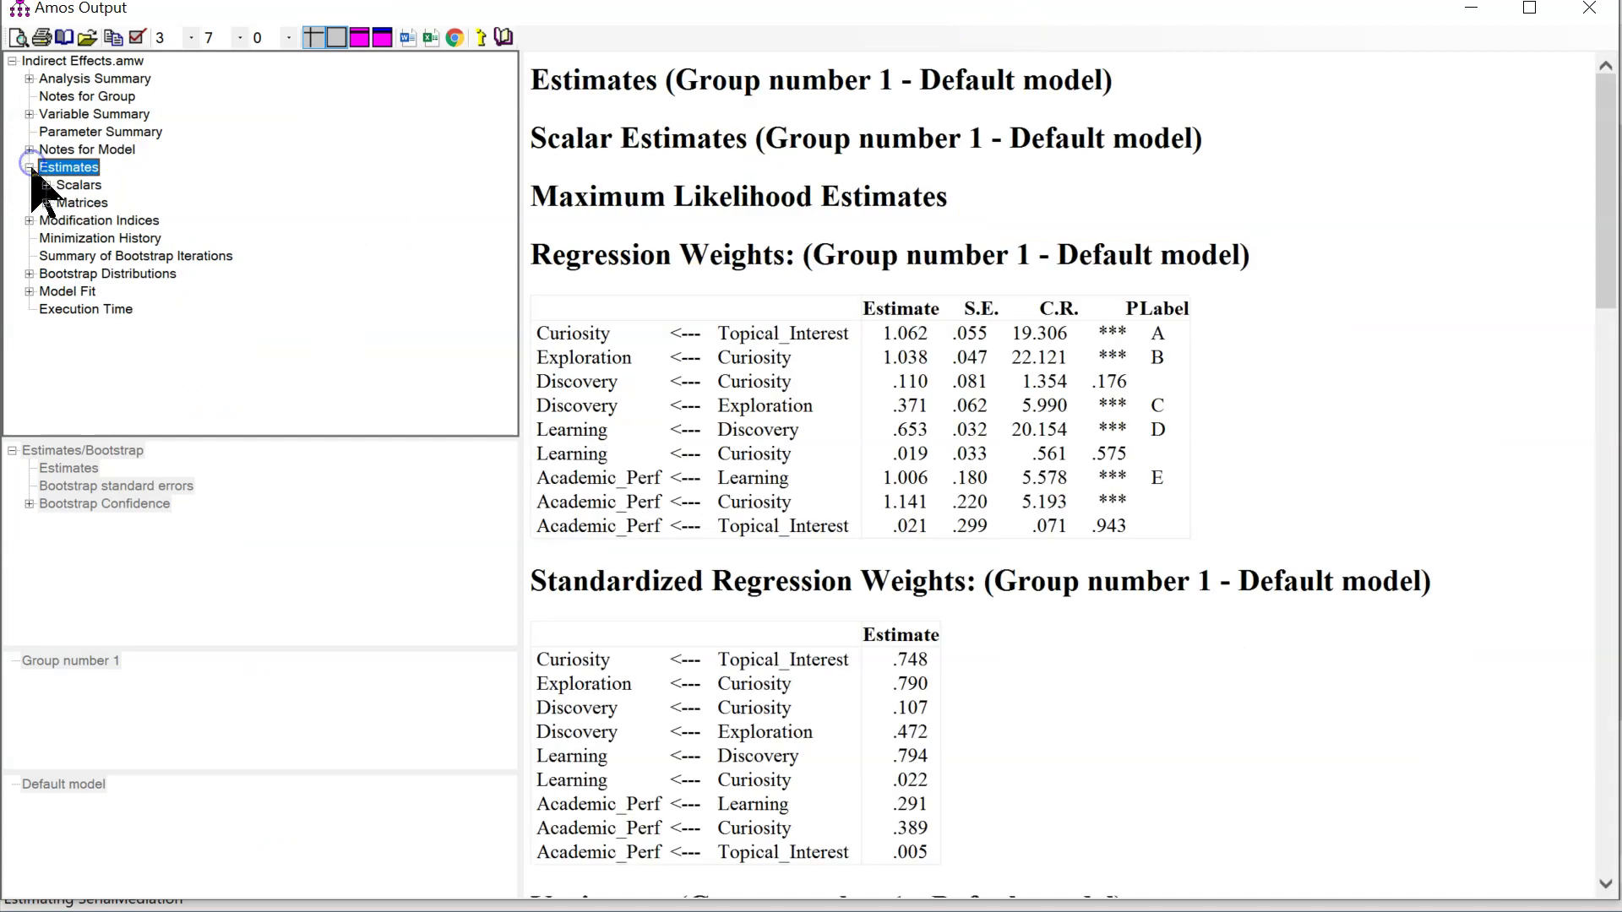
click(47, 184)
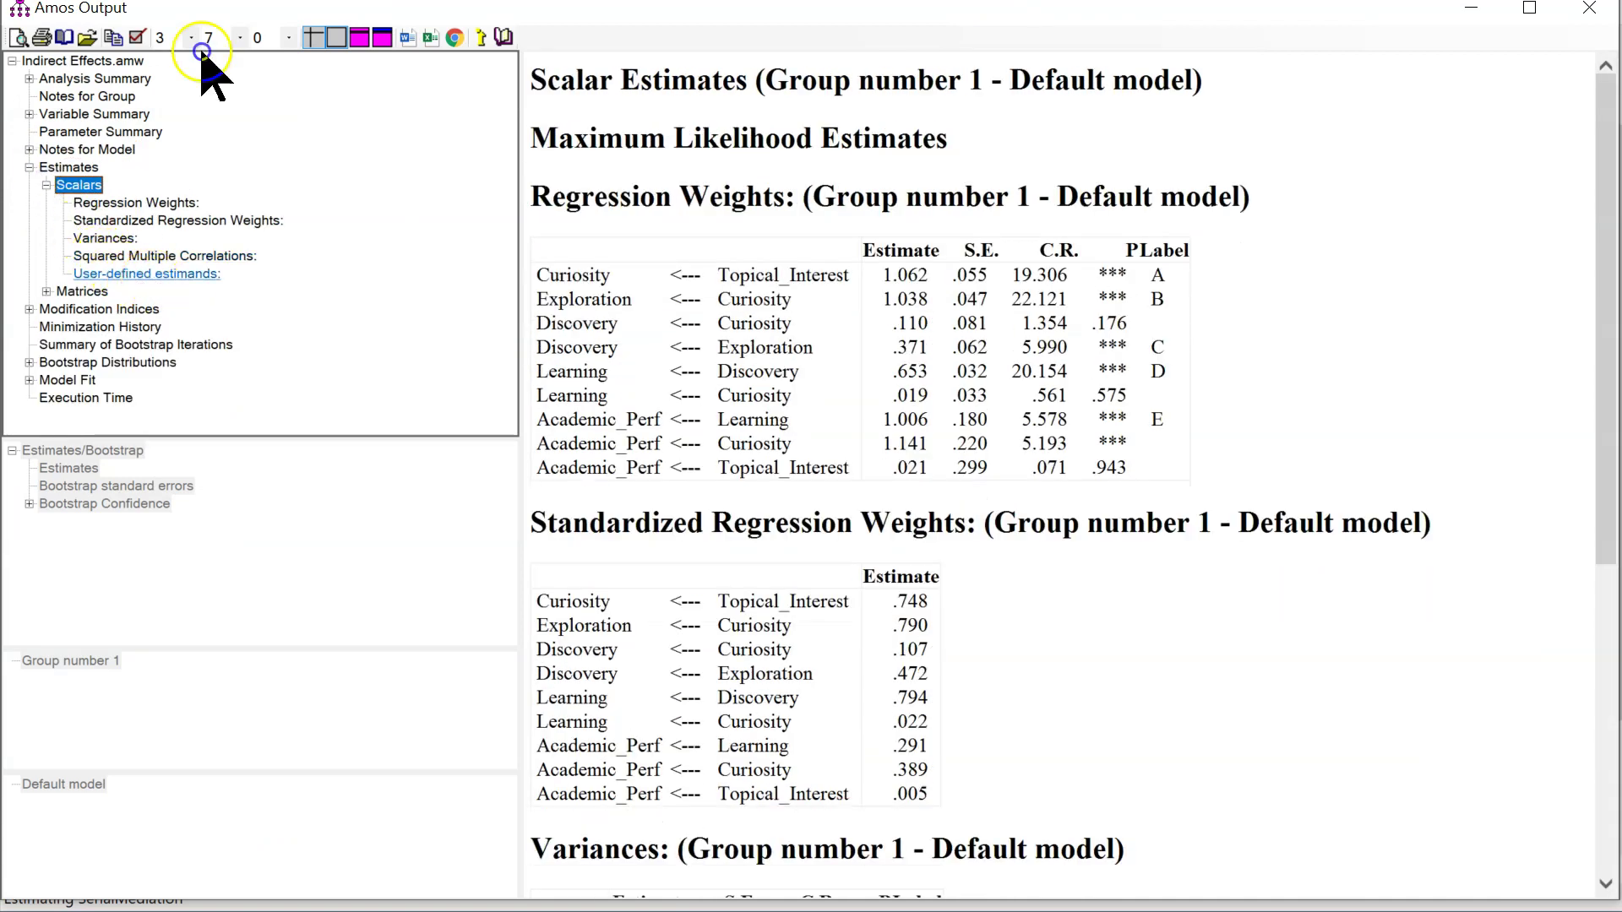
click(153, 274)
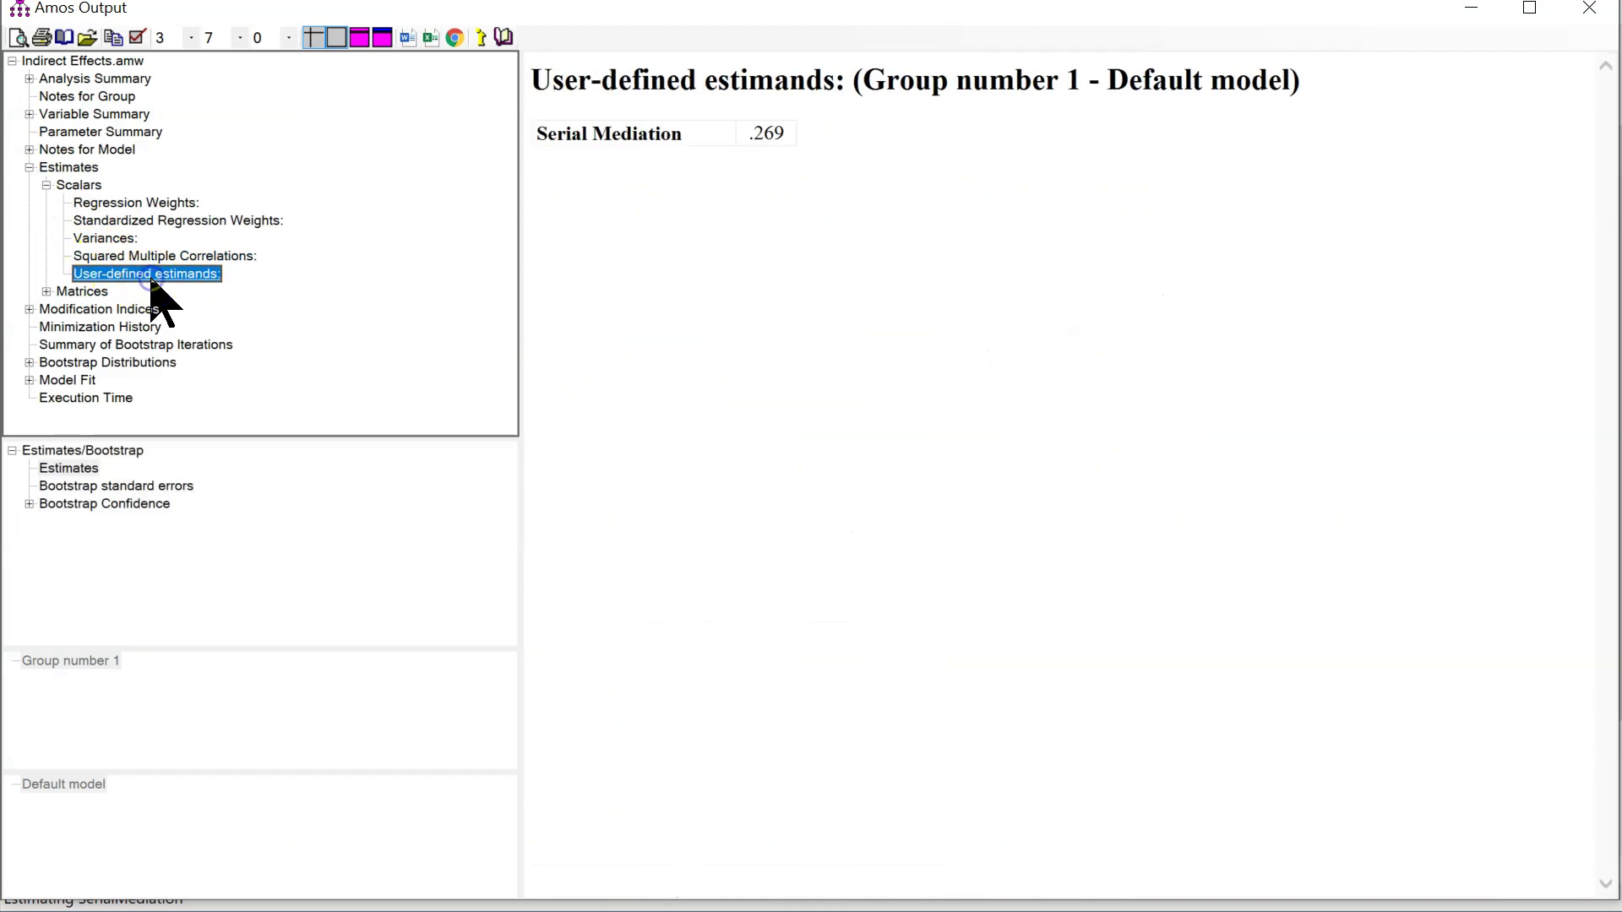
click(108, 505)
click(110, 520)
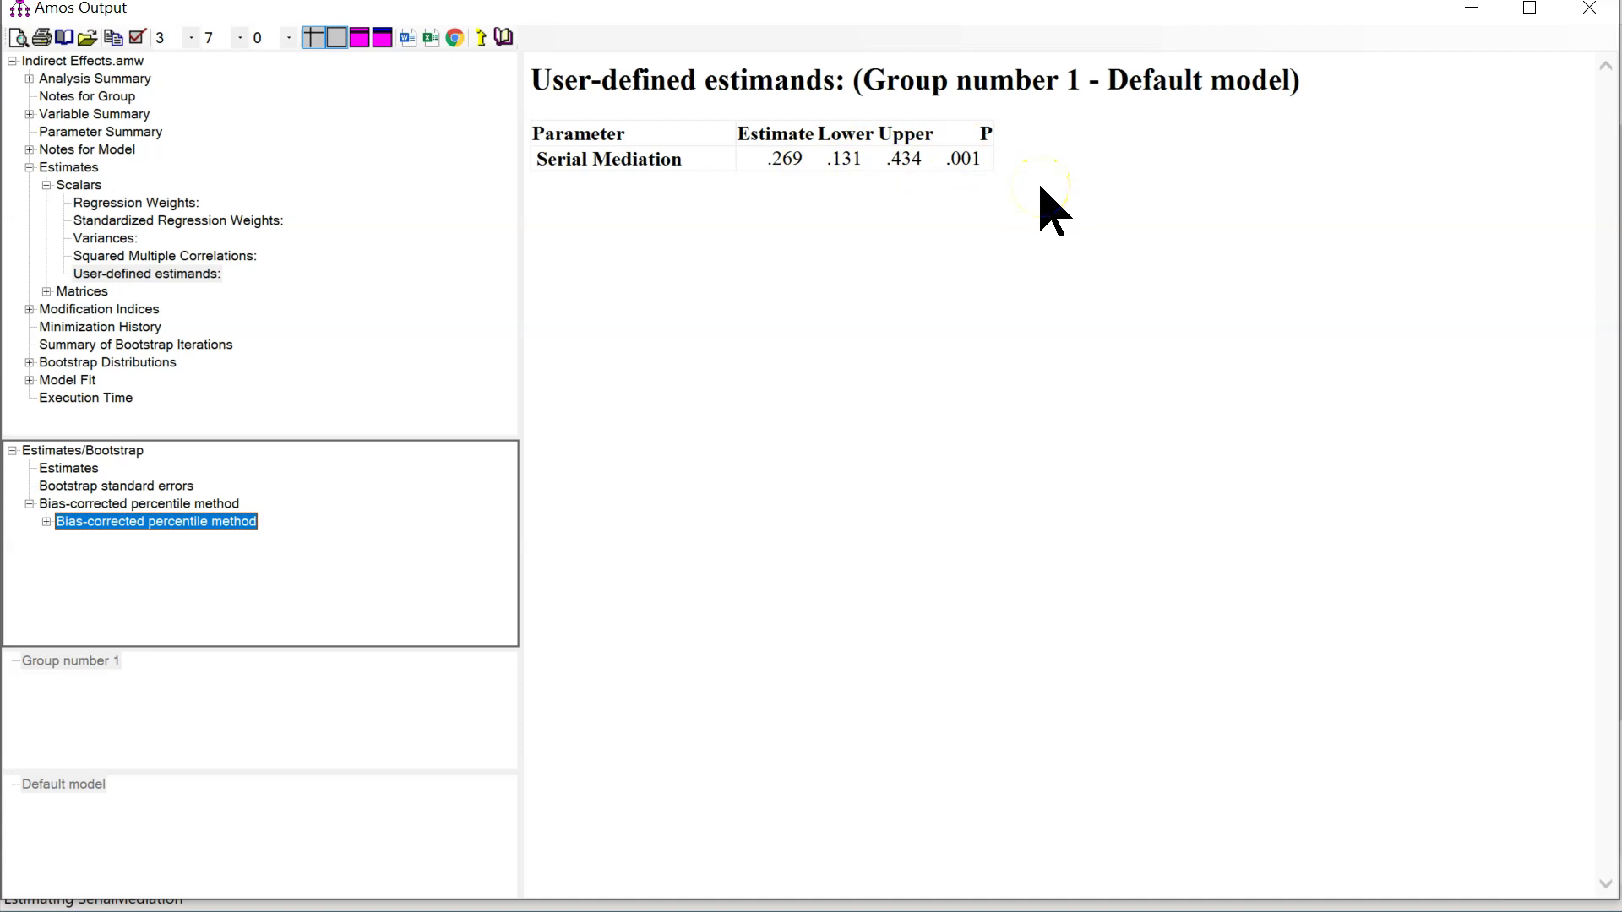
- Show the output to four decimals (.2688, CI .1307–.4344), then return to the diagram
click(191, 37)
click(164, 78)
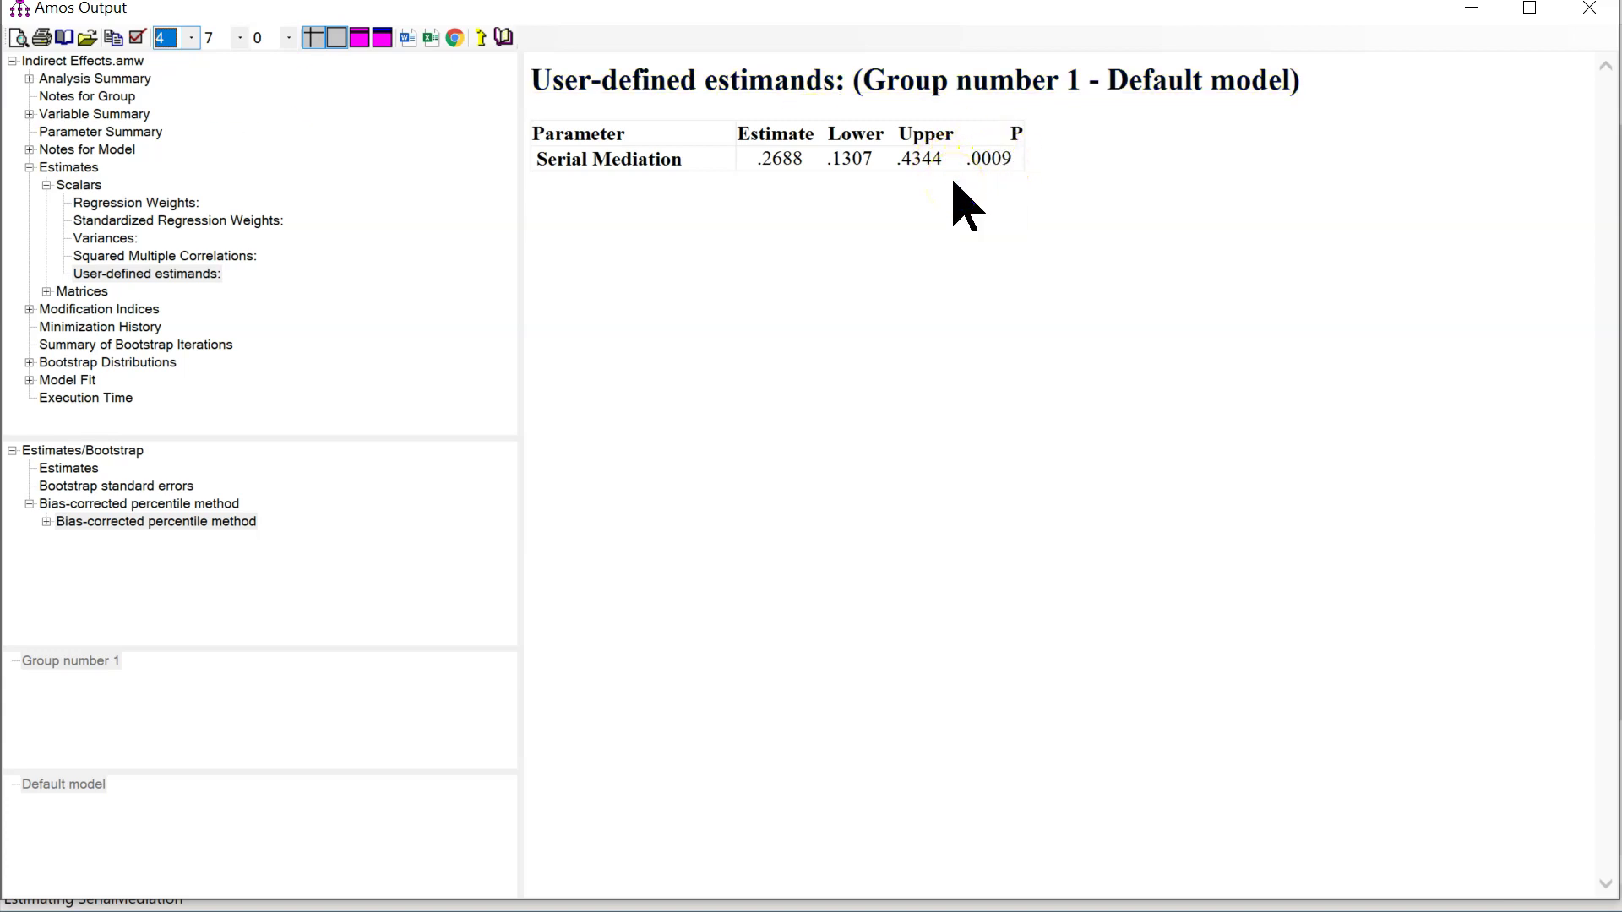
key(alt+Tab)
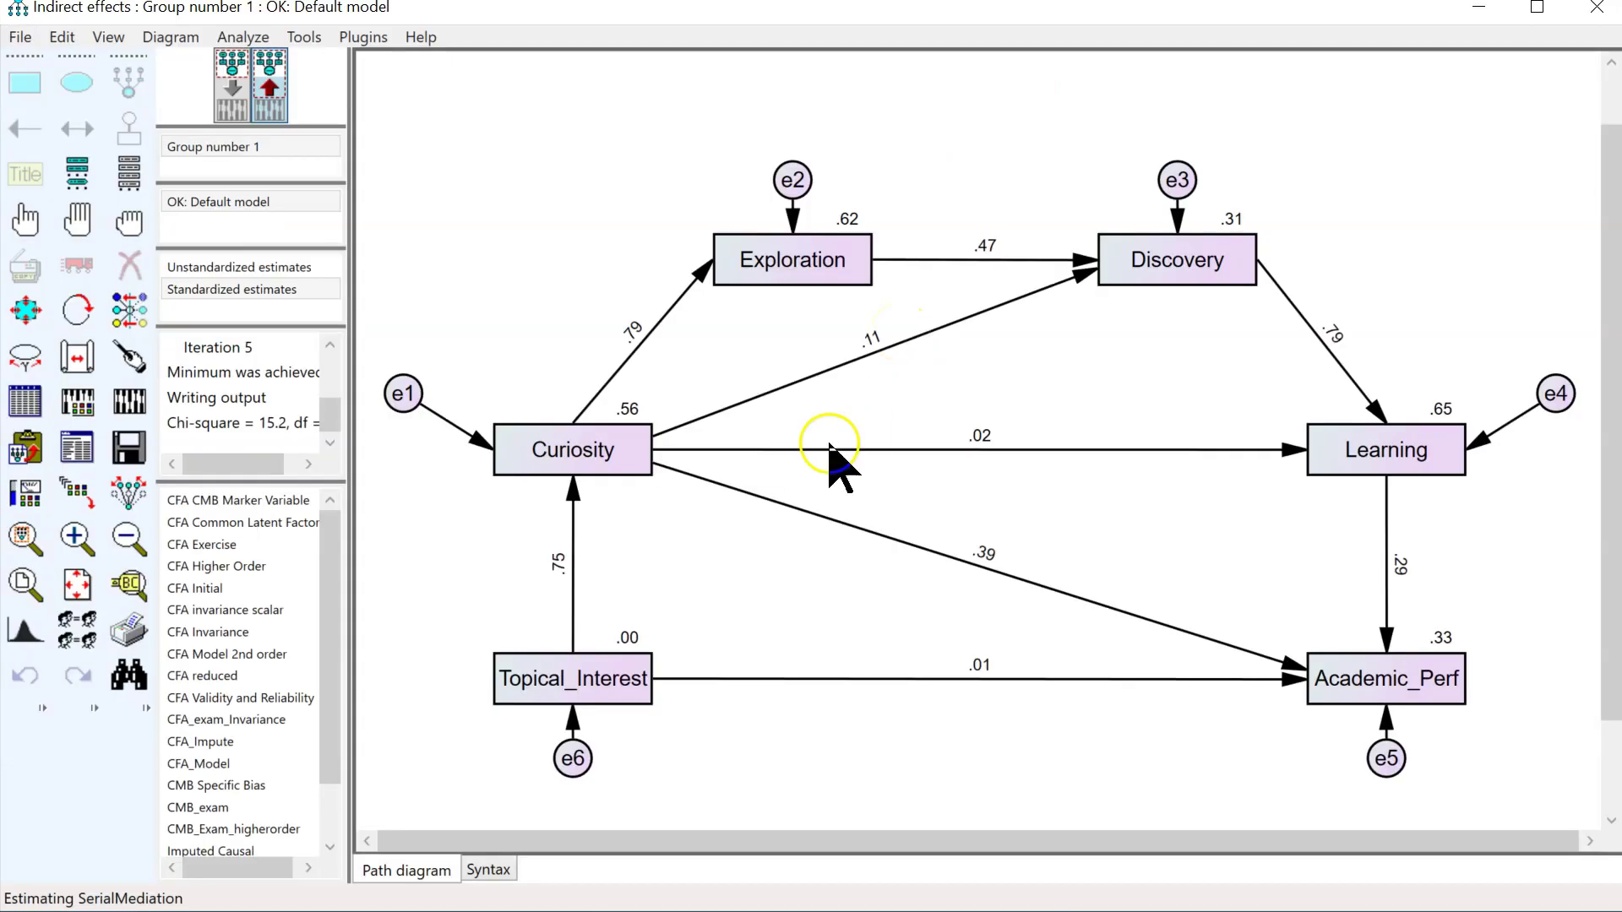